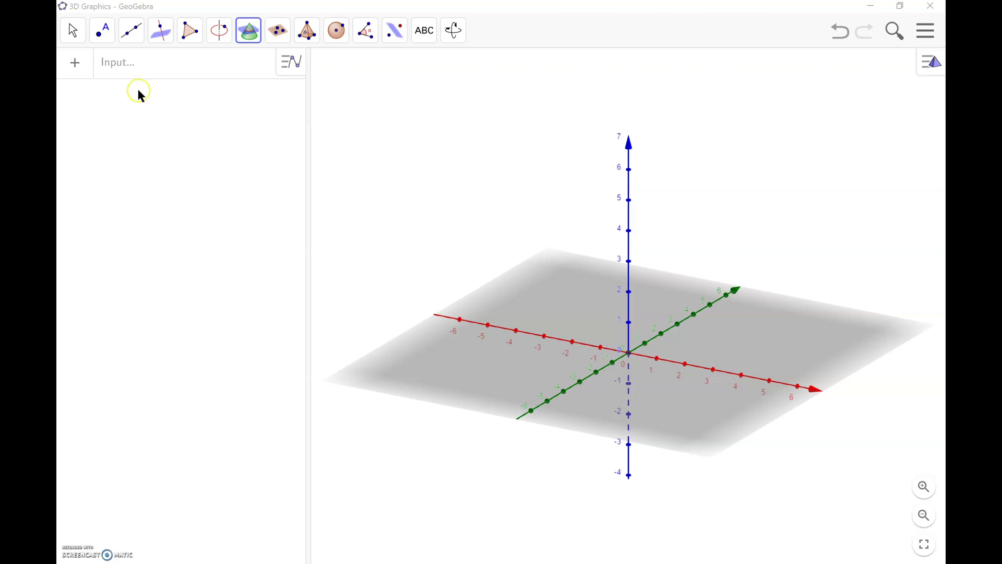
Place a free point on the xy-plane at about (-4.73, 5.47, 0) with the Point tool.
{"action": "left_click", "coordinate": [108, 37]}
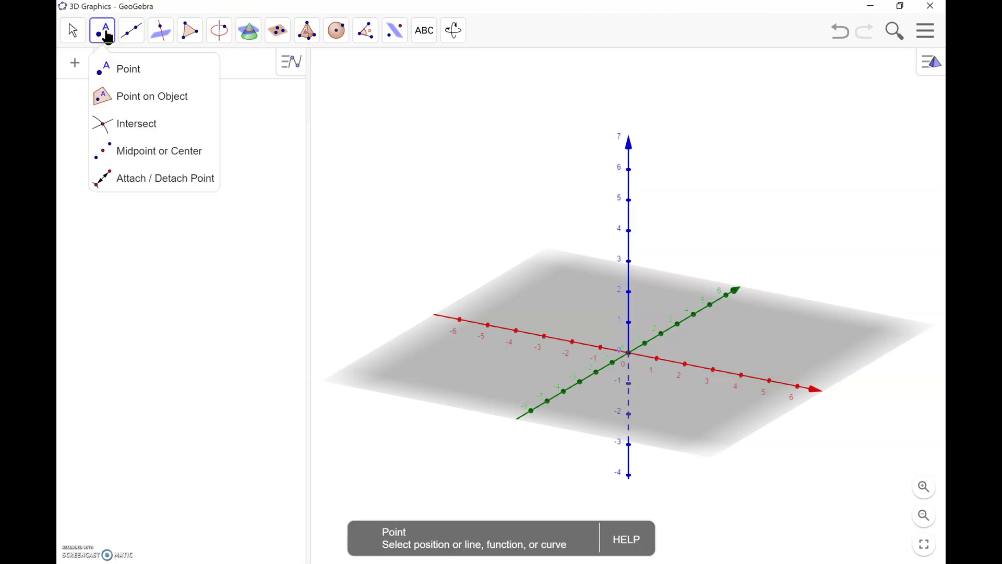
{"action": "left_click", "coordinate": [137, 78]}
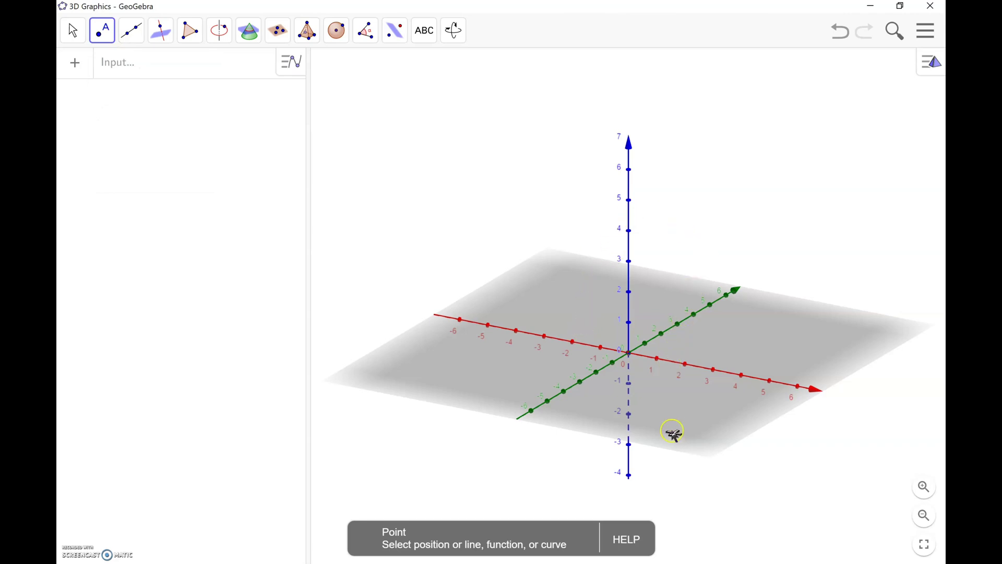
{"action": "left_click", "coordinate": [585, 277]}
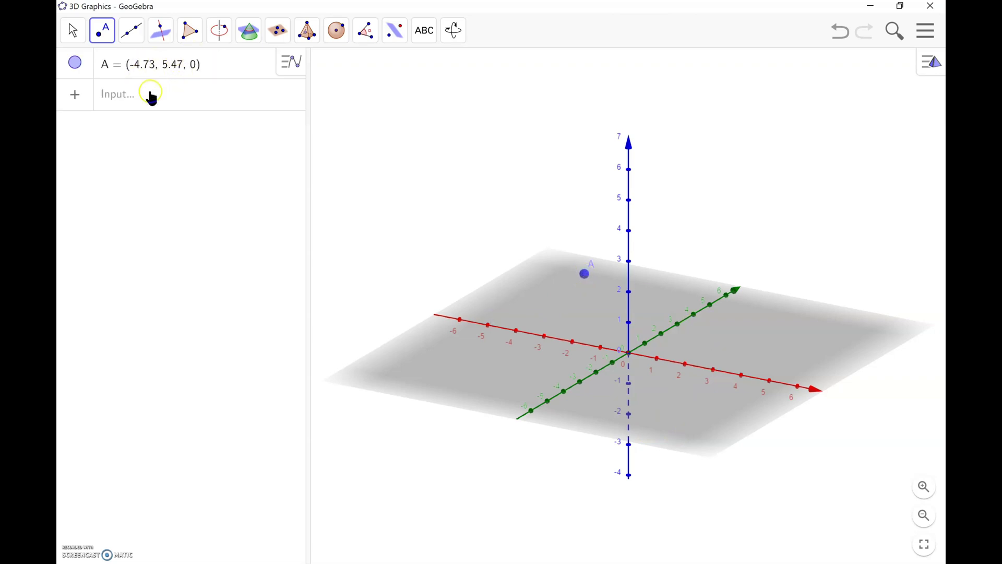
Add a second point by entering the coordinates (1, 2, 3).
{"action": "left_click", "coordinate": [150, 107]}
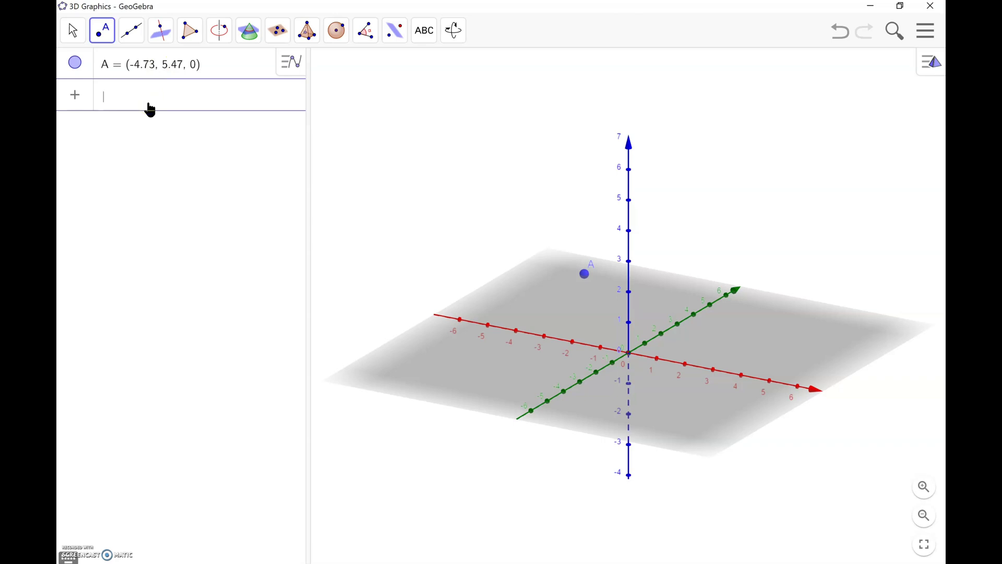
{"action": "type", "text": "("}
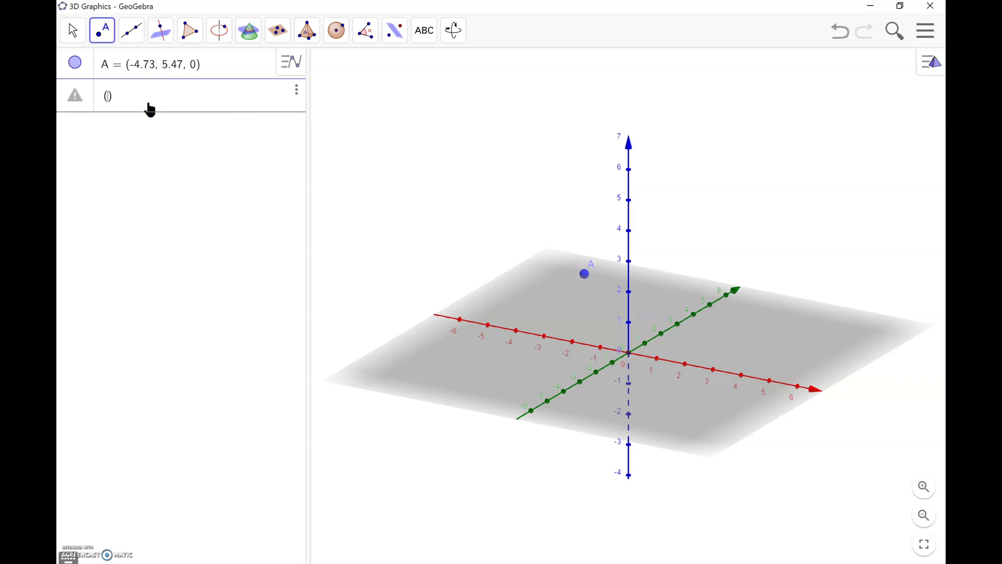
{"action": "type", "text": "1, 2, 3"}
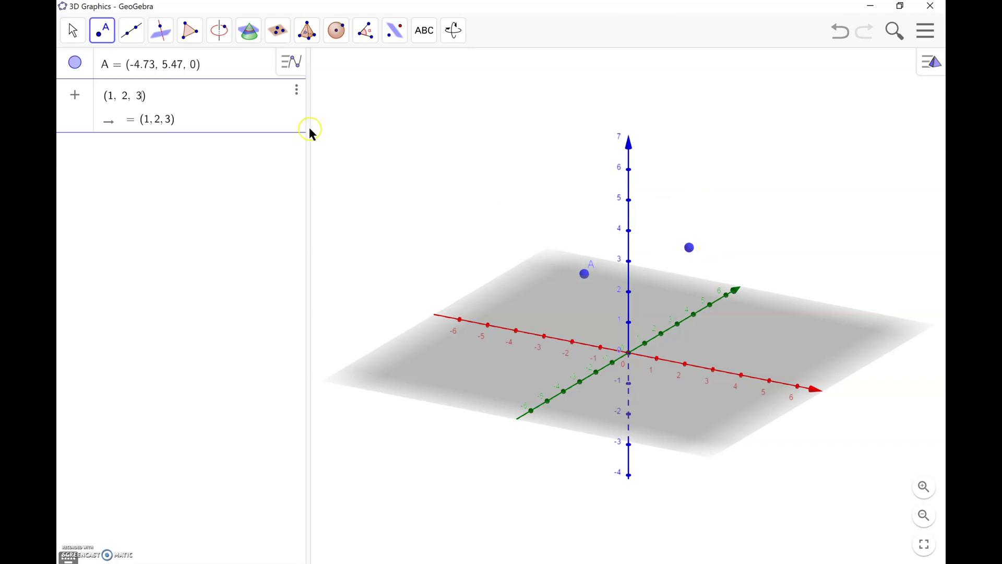
{"action": "left_click", "coordinate": [131, 31]}
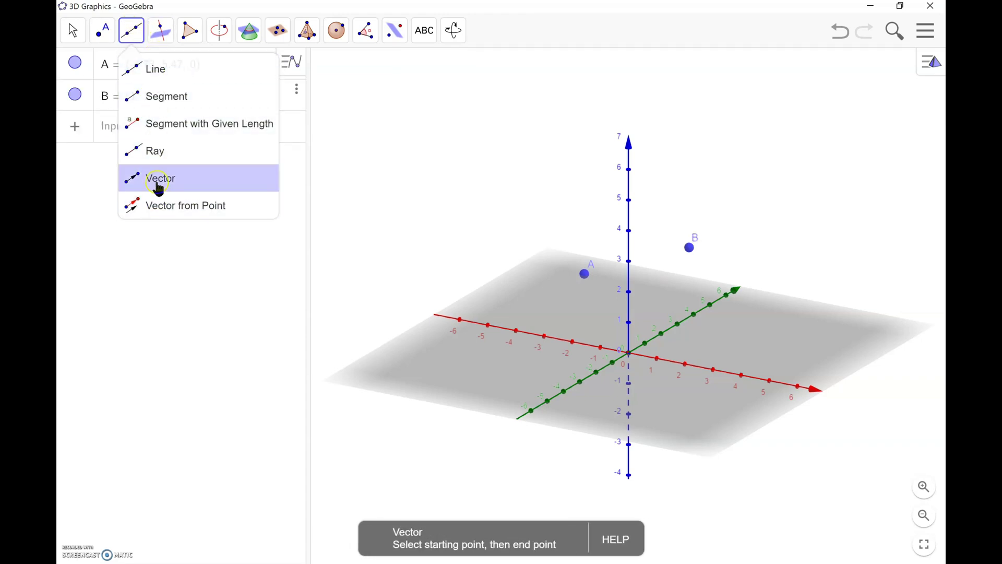
{"action": "left_click", "coordinate": [135, 34]}
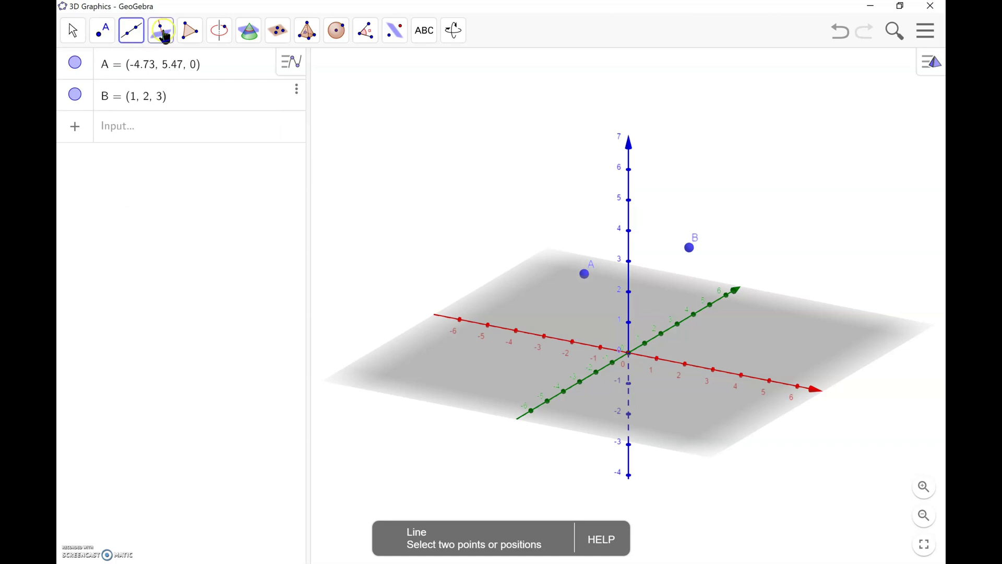
{"action": "left_click", "coordinate": [166, 37]}
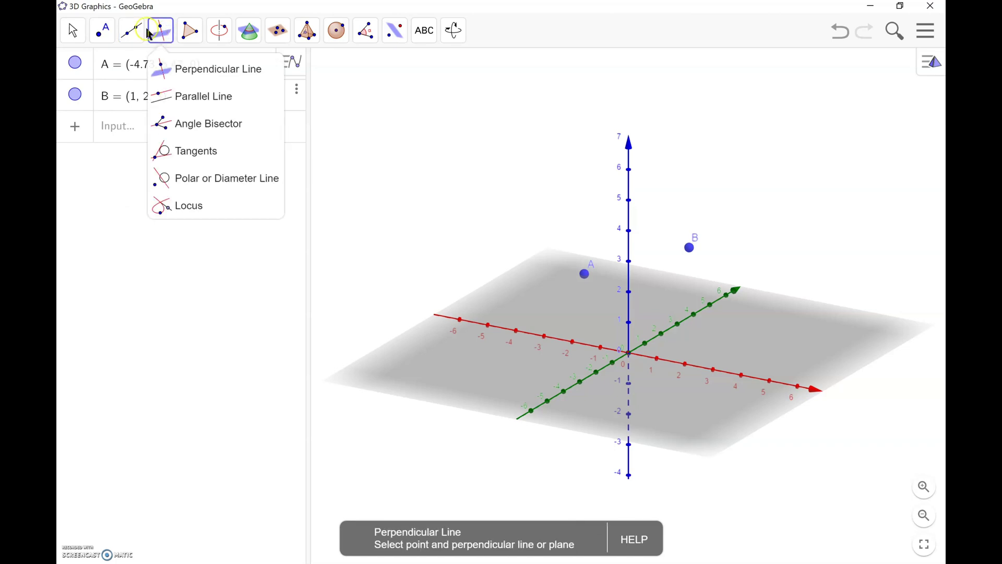
{"action": "left_click", "coordinate": [134, 35]}
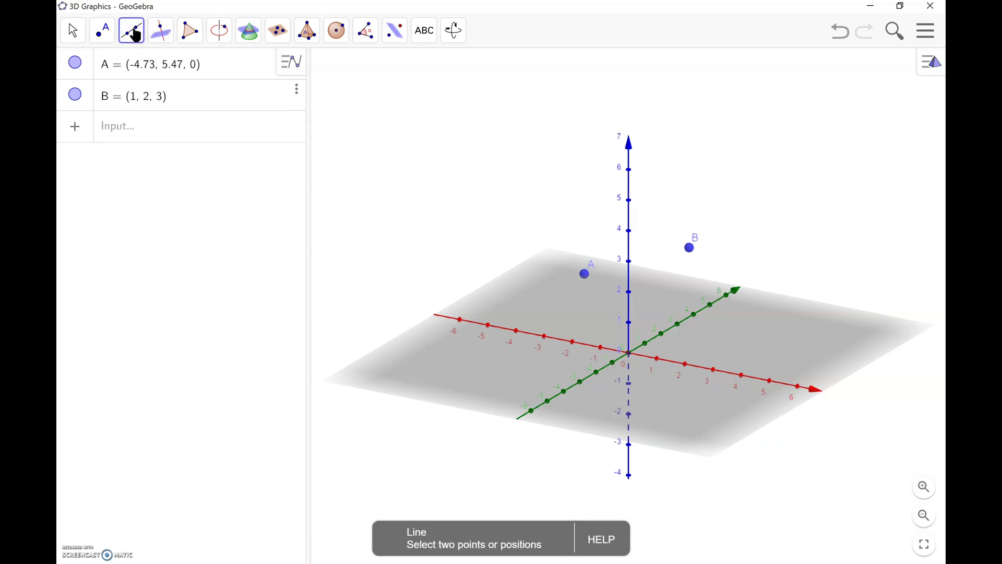
Create a plane through three points placed on the x-axis at about -5.22 and 1 and on the y-axis at about -4.15.
{"action": "left_click", "coordinate": [276, 31]}
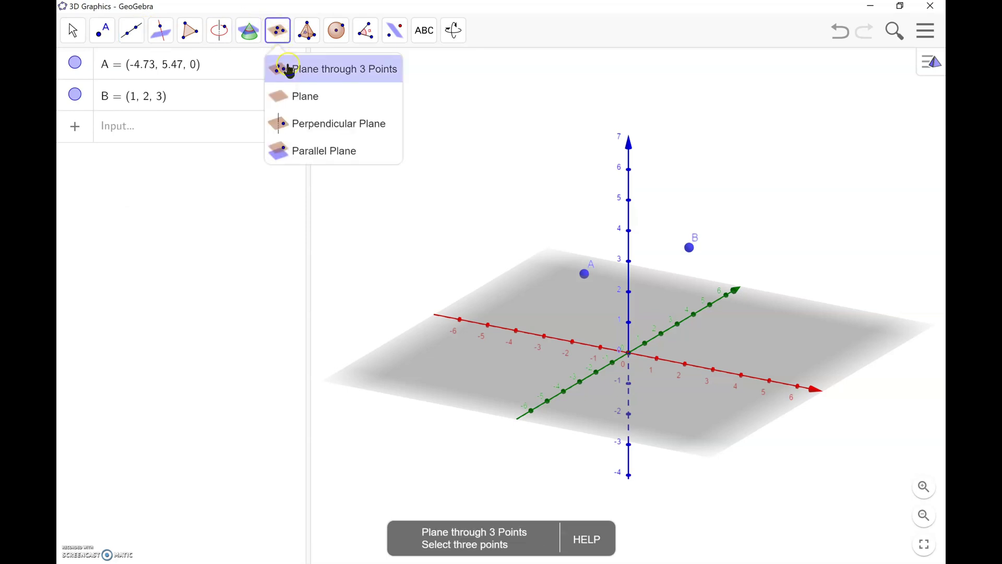
{"action": "left_click", "coordinate": [295, 102]}
{"action": "left_click", "coordinate": [304, 77]}
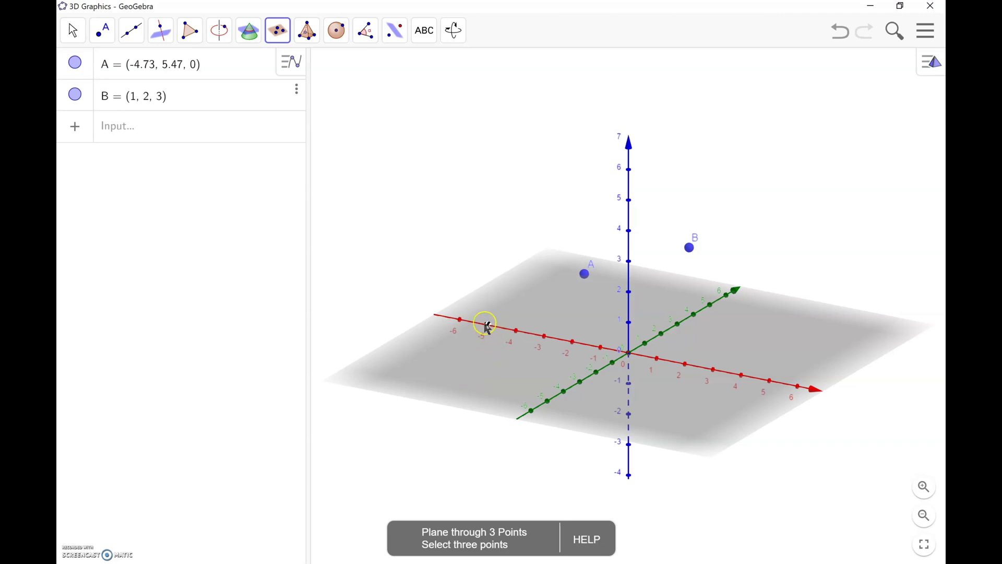
{"action": "left_click", "coordinate": [485, 325]}
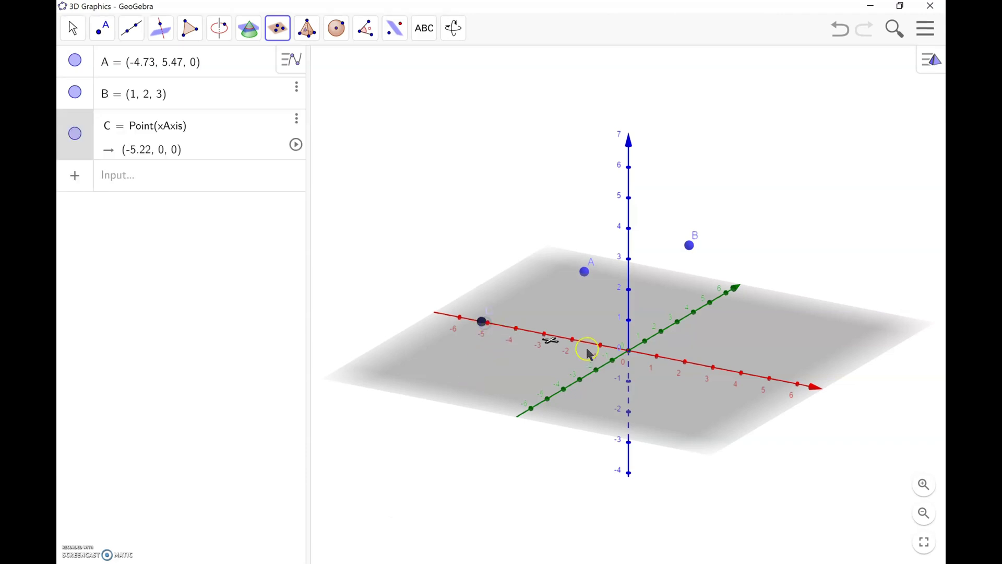
{"action": "left_click", "coordinate": [657, 357]}
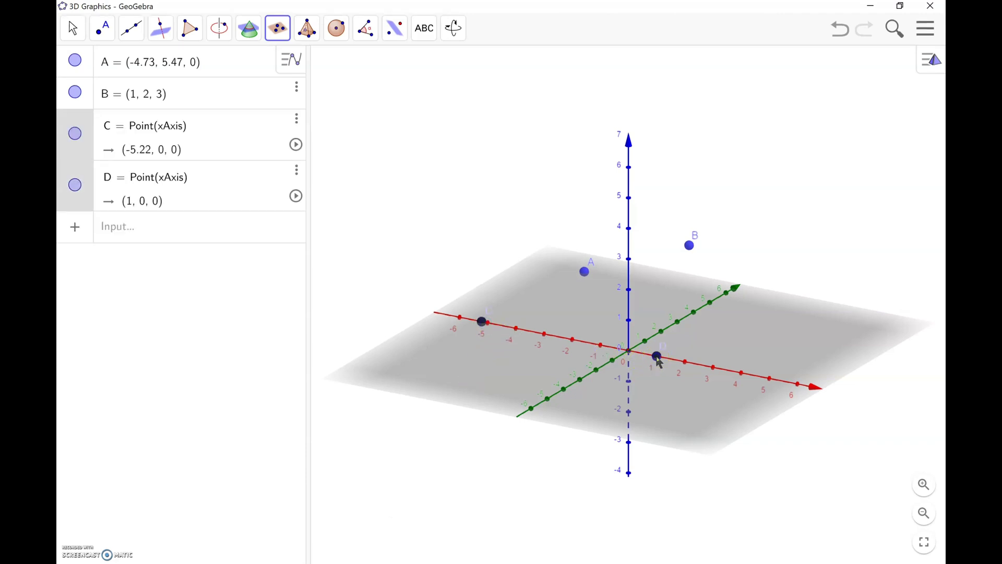
{"action": "left_click", "coordinate": [561, 391]}
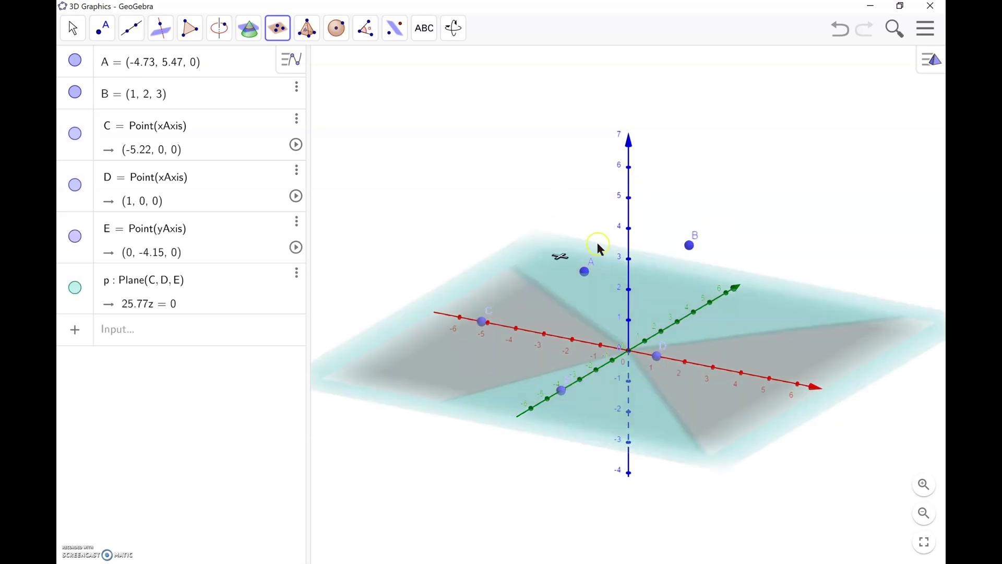
Try a second plane through three points placed on the existing horizontal plane, and undo both planes with their points.
{"action": "left_click", "coordinate": [544, 269]}
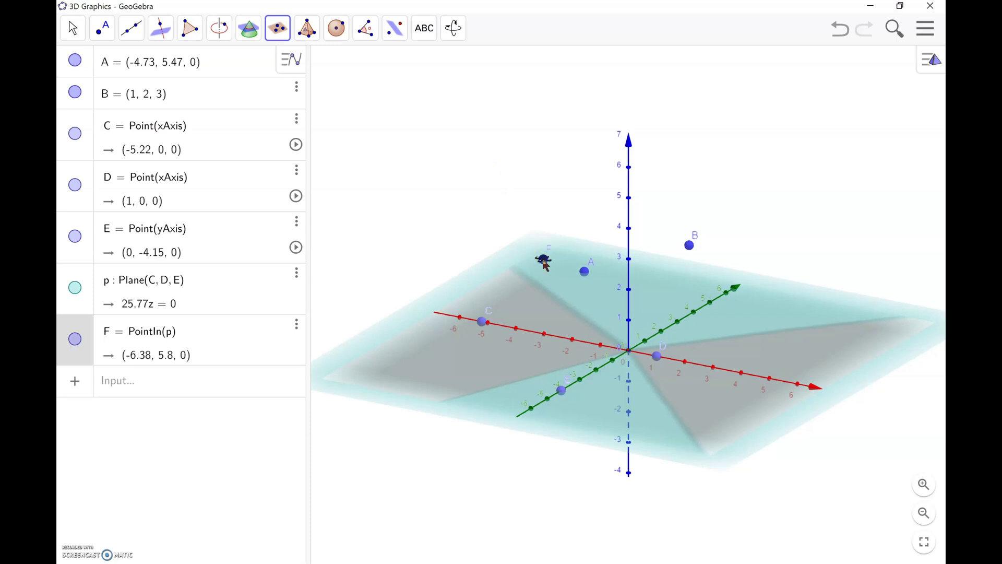
{"action": "left_click", "coordinate": [544, 369]}
{"action": "left_click", "coordinate": [613, 413]}
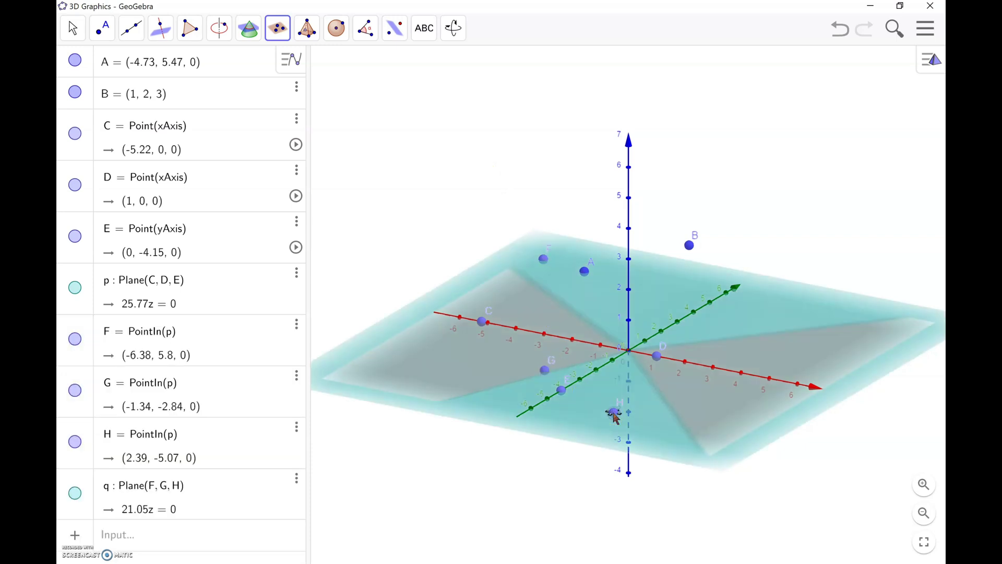
{"action": "left_click", "coordinate": [840, 30]}
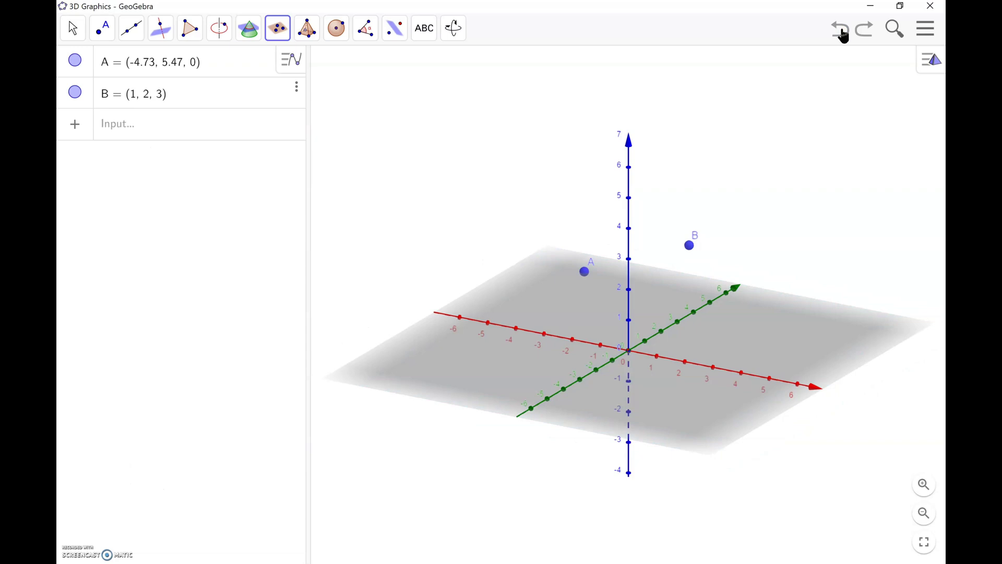
{"action": "left_click", "coordinate": [278, 28]}
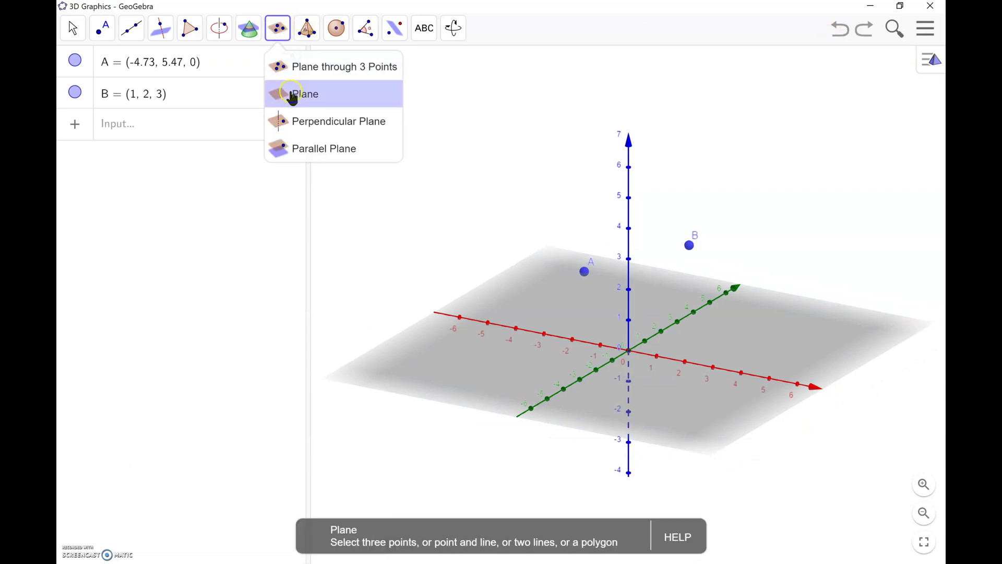
{"action": "left_click", "coordinate": [317, 96]}
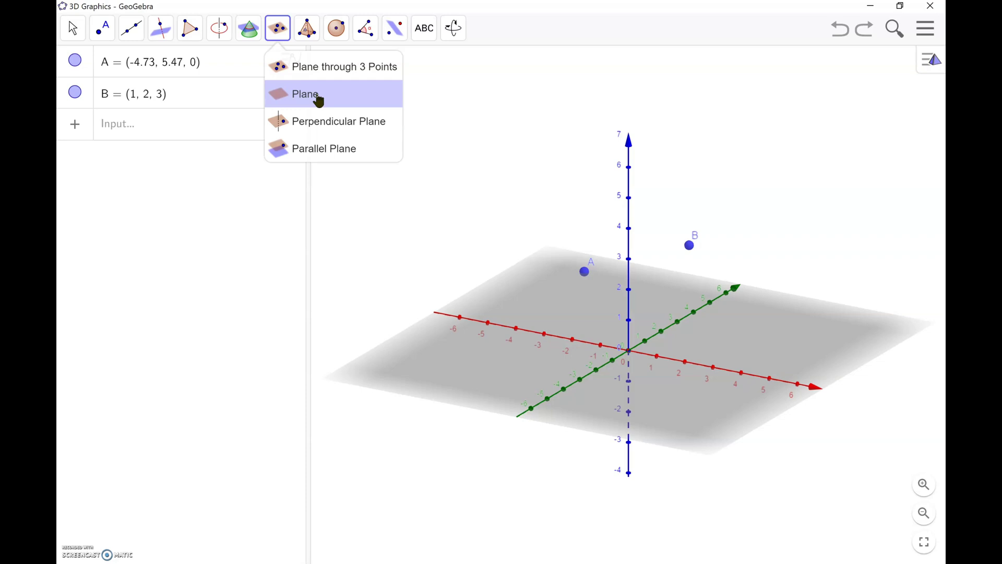
{"action": "left_click", "coordinate": [318, 97]}
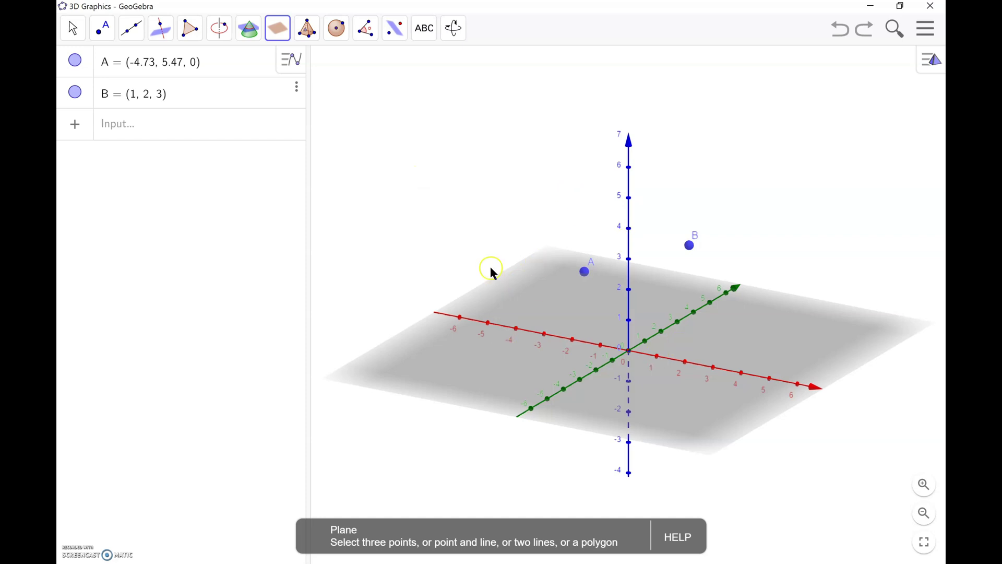
{"action": "left_click", "coordinate": [279, 38]}
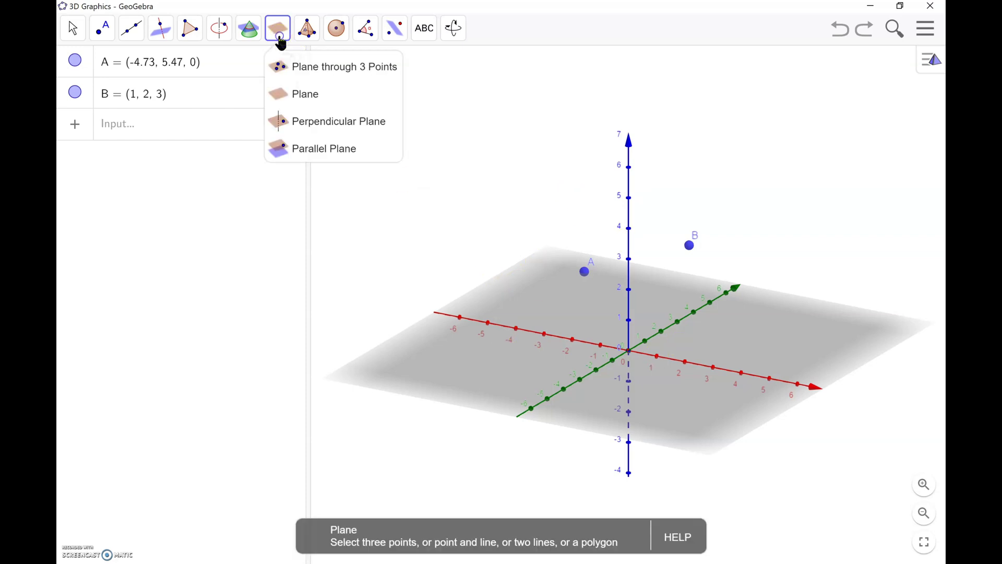
{"action": "left_click", "coordinate": [471, 178]}
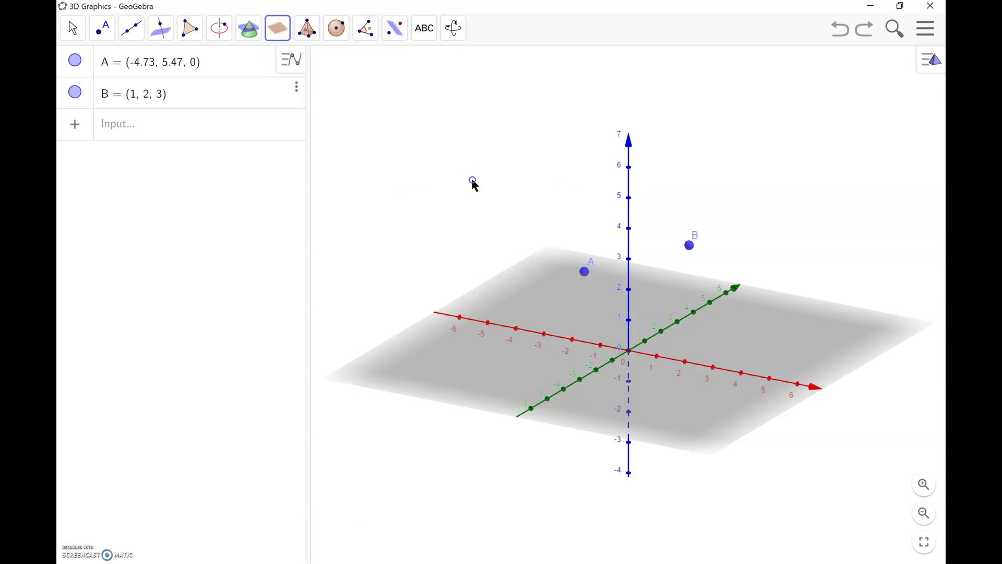
{"action": "left_click", "coordinate": [533, 163]}
Create a vertical plane through three new axis points at (0, 0, 6), (0, 4, 0) and (0, -3, 0).
{"action": "left_click", "coordinate": [278, 26]}
{"action": "left_click", "coordinate": [300, 67]}
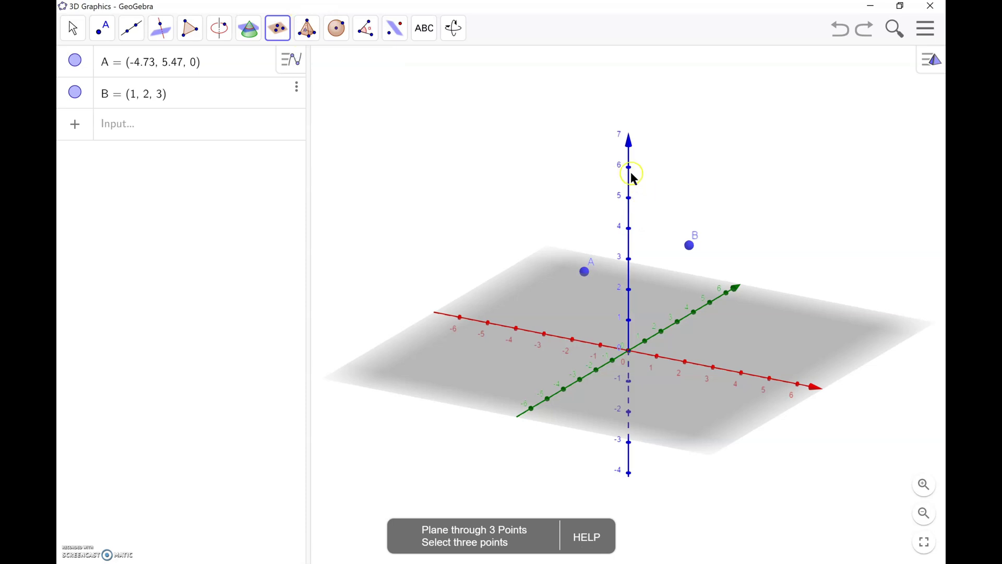
{"action": "left_click", "coordinate": [628, 167]}
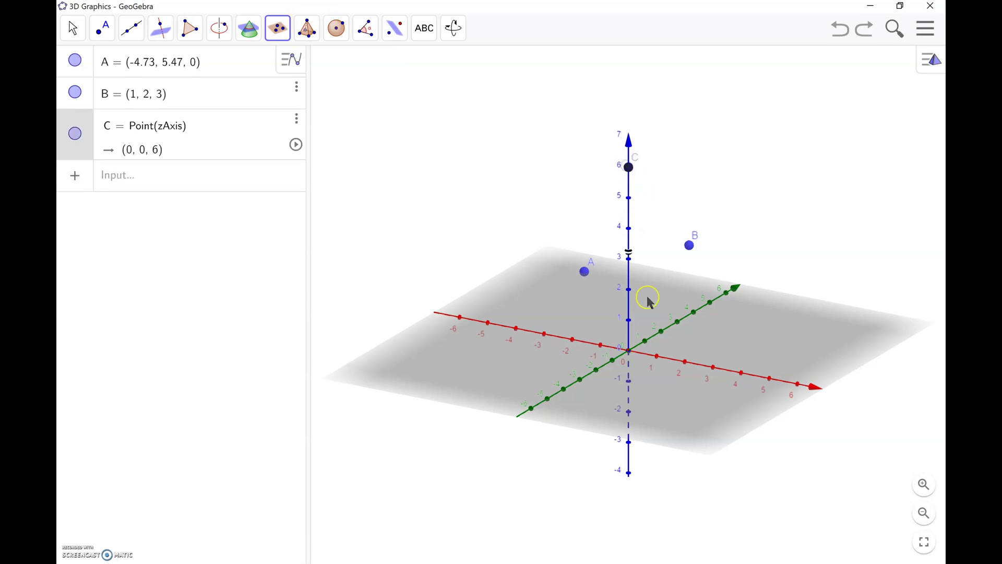
{"action": "left_click", "coordinate": [694, 312]}
{"action": "left_click", "coordinate": [581, 381]}
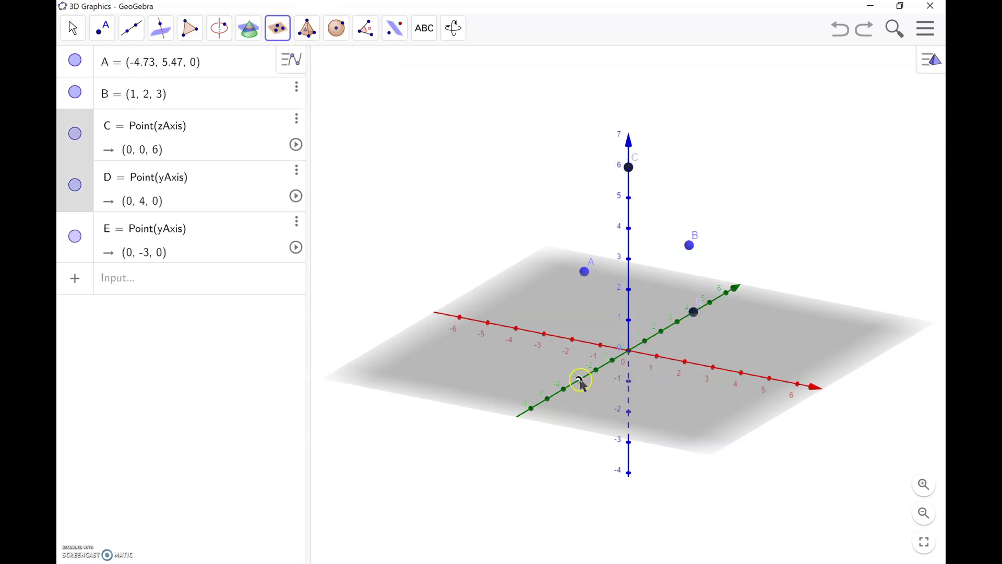
Create a plane through point B parallel to the existing vertical plane.
{"action": "left_click", "coordinate": [277, 28]}
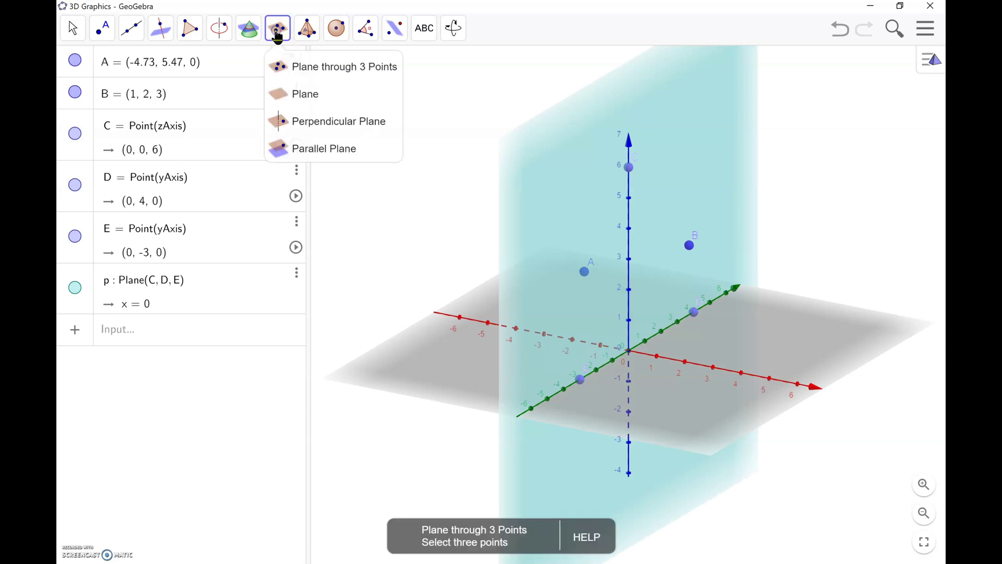
{"action": "left_click", "coordinate": [320, 152]}
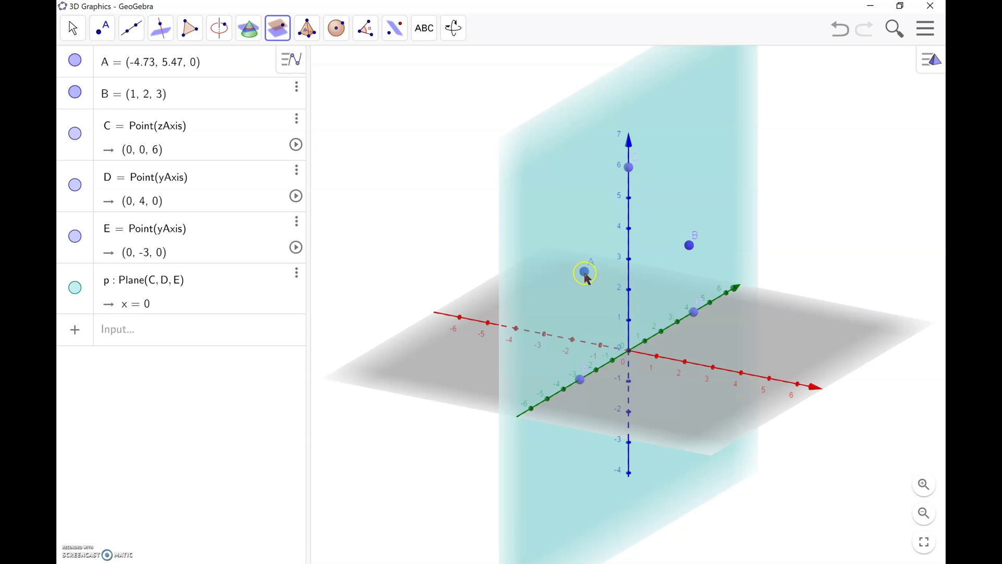
{"action": "left_click", "coordinate": [689, 246]}
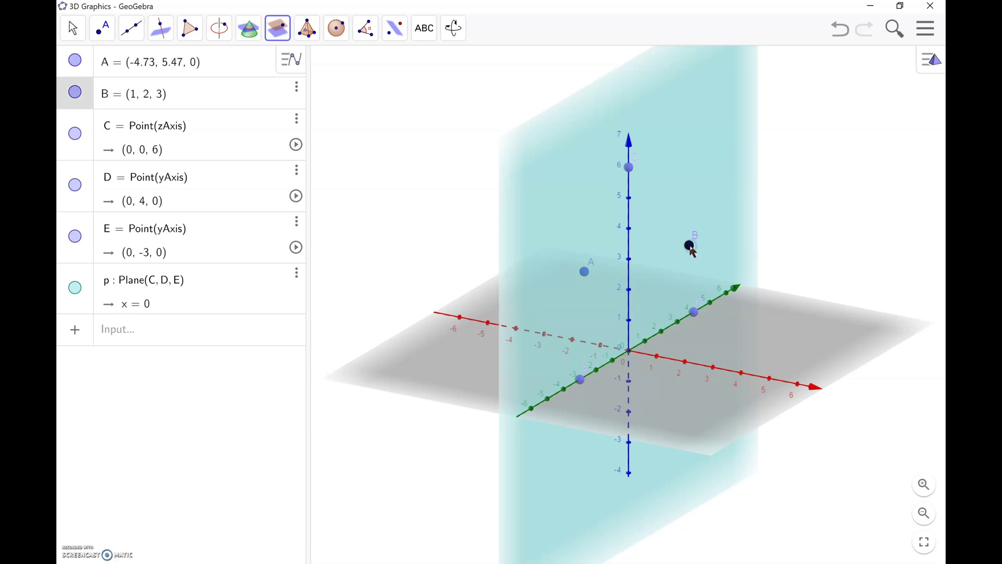
{"action": "left_click", "coordinate": [727, 250]}
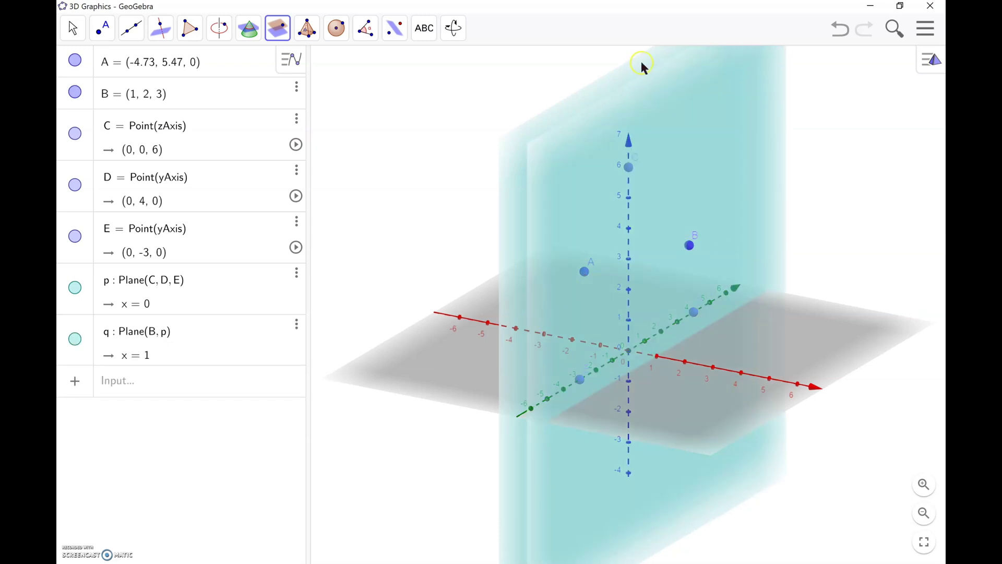
{"action": "left_click", "coordinate": [641, 464]}
{"action": "left_click", "coordinate": [280, 32]}
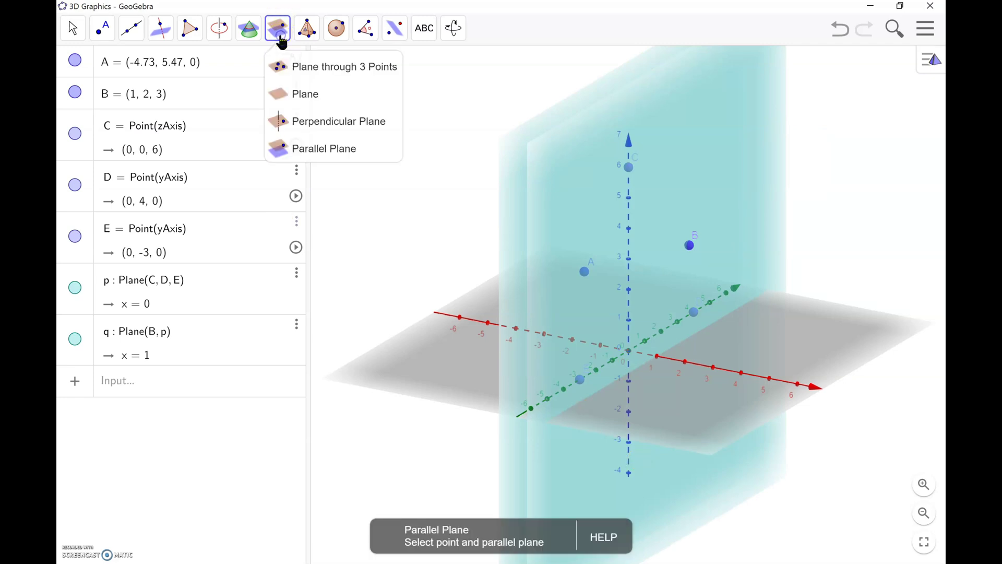
{"action": "left_click", "coordinate": [341, 124]}
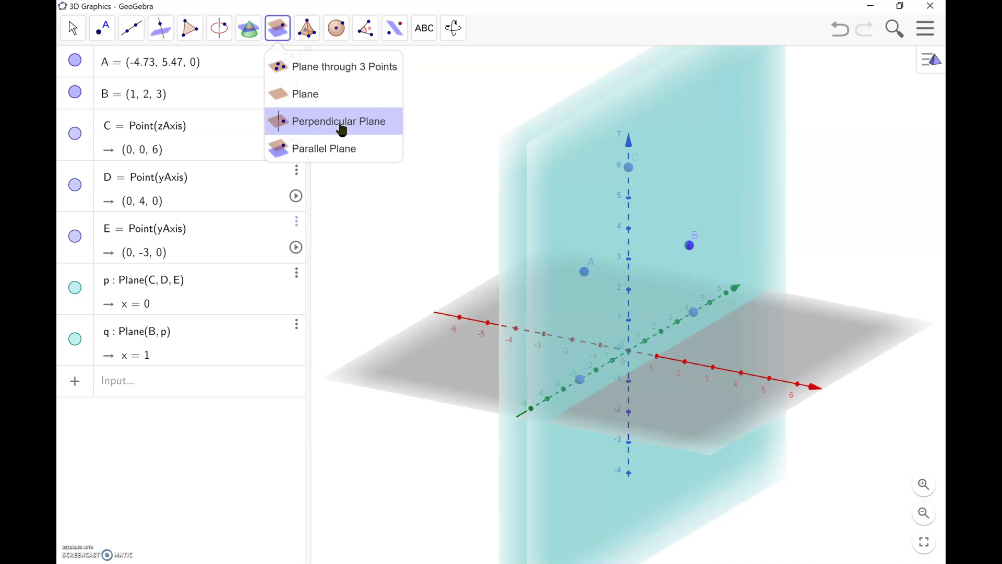
{"action": "left_click", "coordinate": [803, 39]}
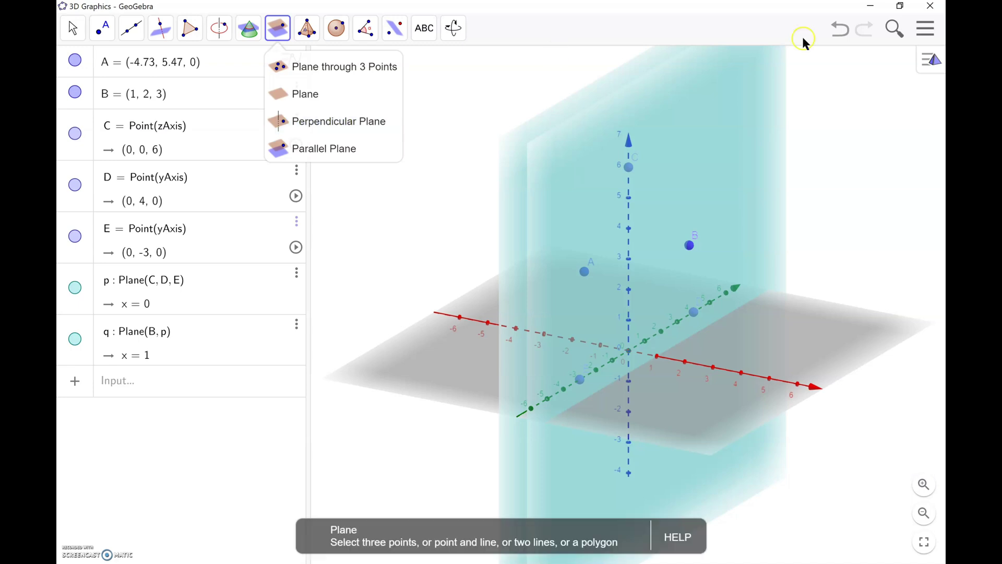
{"action": "left_click", "coordinate": [926, 30]}
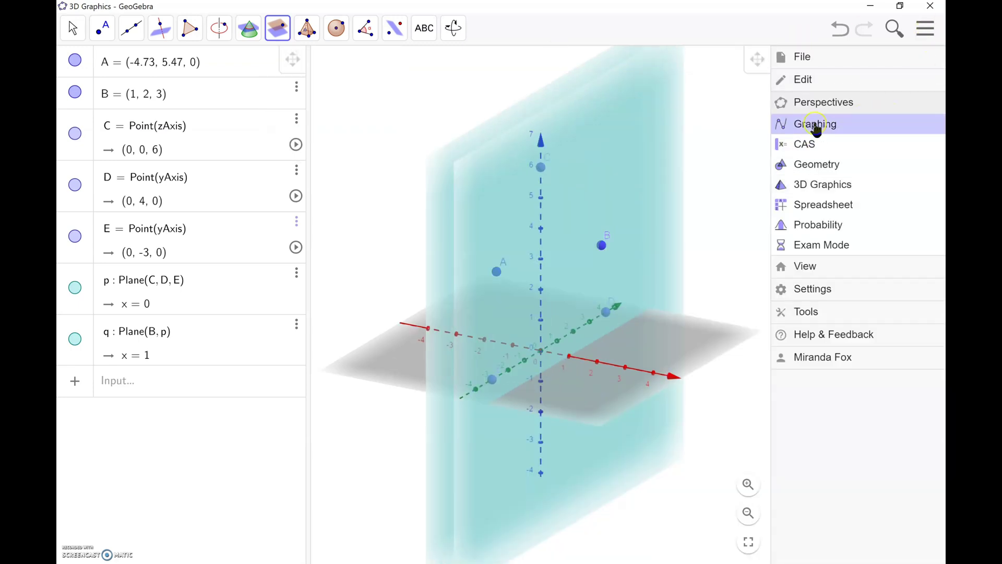
{"action": "left_click", "coordinate": [928, 26]}
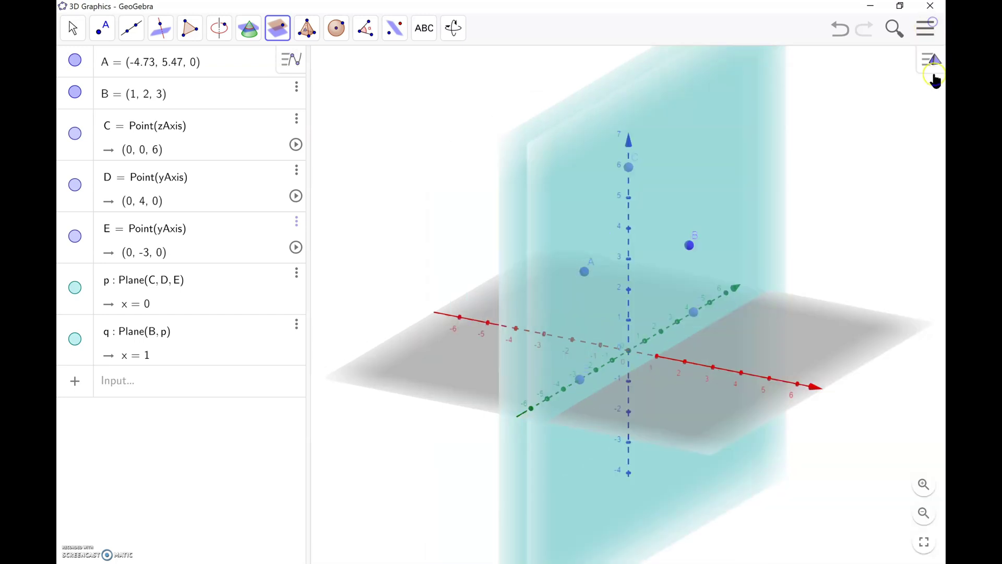
Start a new, empty 3D Graphics construction and discard the current one without saving.
{"action": "left_click", "coordinate": [925, 29]}
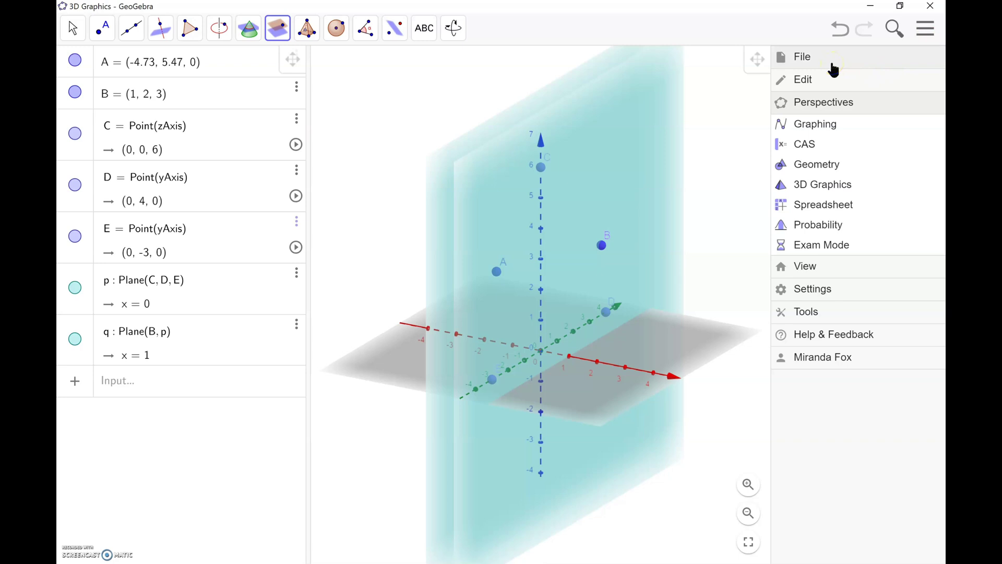
{"action": "left_click", "coordinate": [828, 186]}
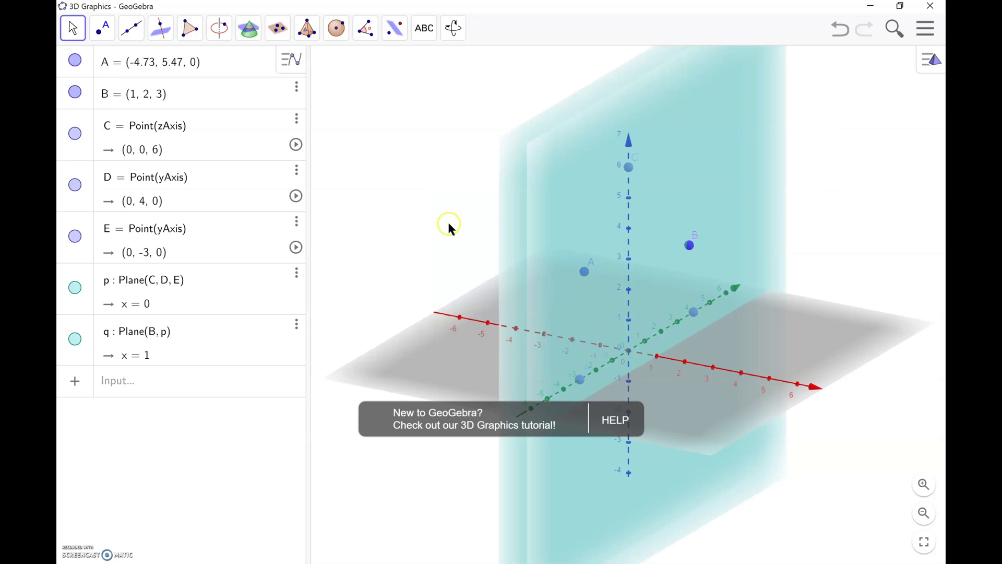
{"action": "left_click", "coordinate": [925, 28]}
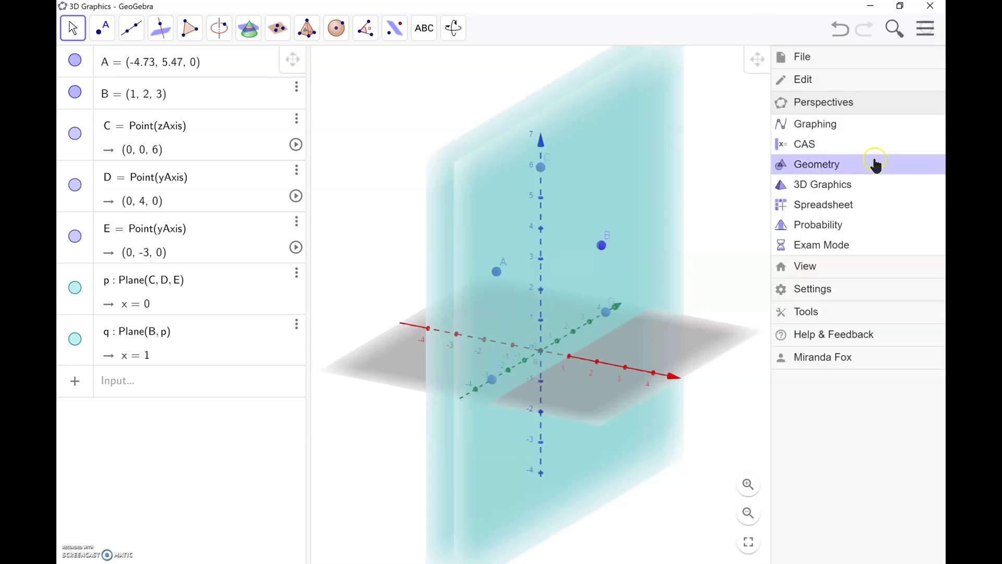
{"action": "left_click", "coordinate": [825, 62]}
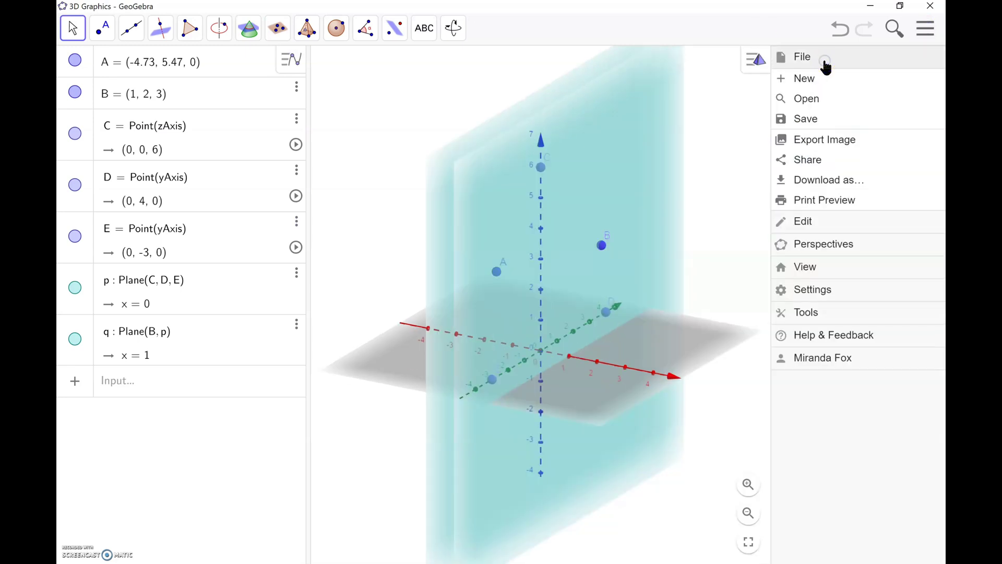
{"action": "left_click", "coordinate": [804, 79]}
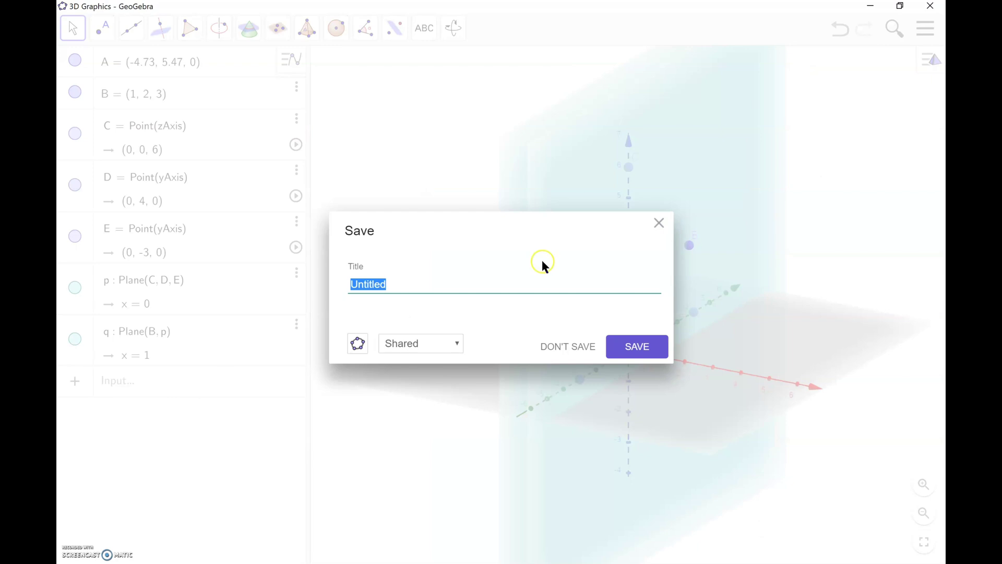
{"action": "left_click", "coordinate": [569, 345]}
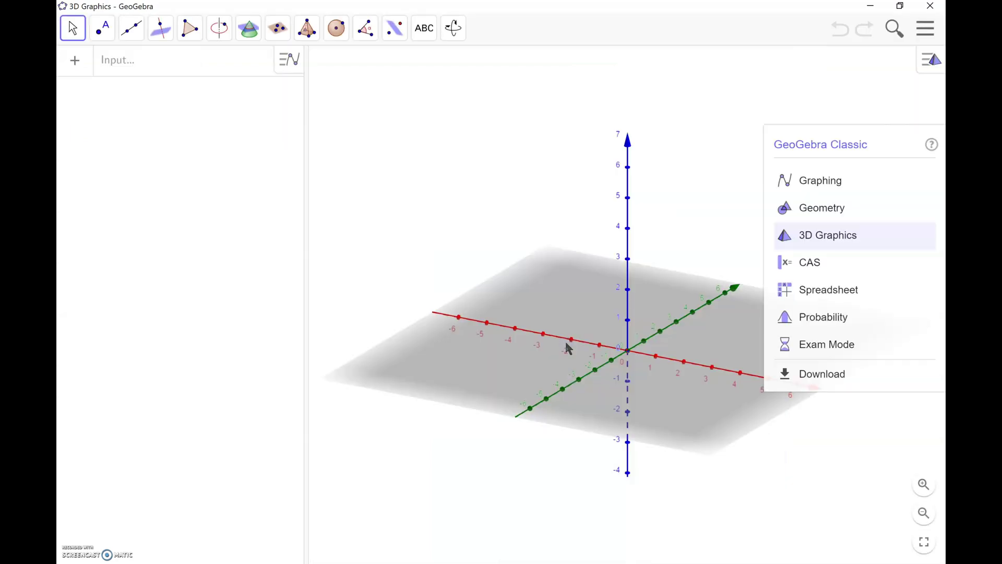
{"action": "left_click", "coordinate": [845, 238]}
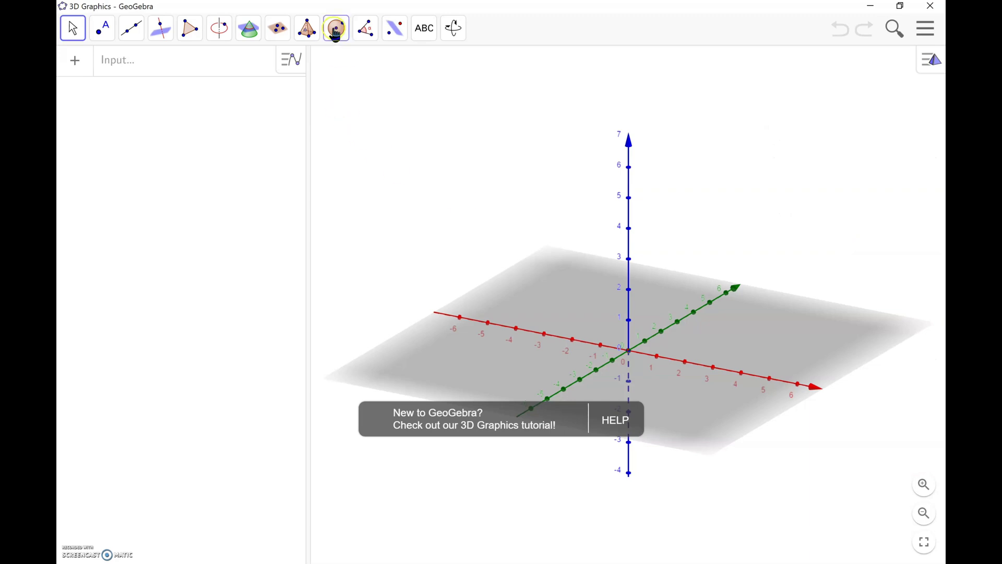
Create a pyramid with base points (-3, 0, 0), (0, -4, 0) and about (2.23, 0, 0) and its apex at (0, 0, 5).
{"action": "left_click", "coordinate": [308, 29]}
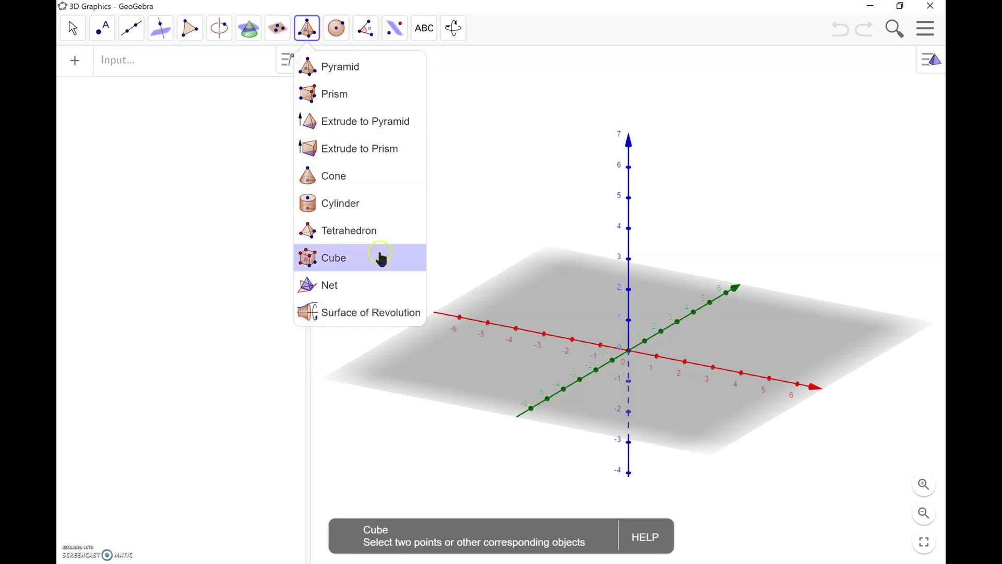
{"action": "left_click", "coordinate": [350, 78]}
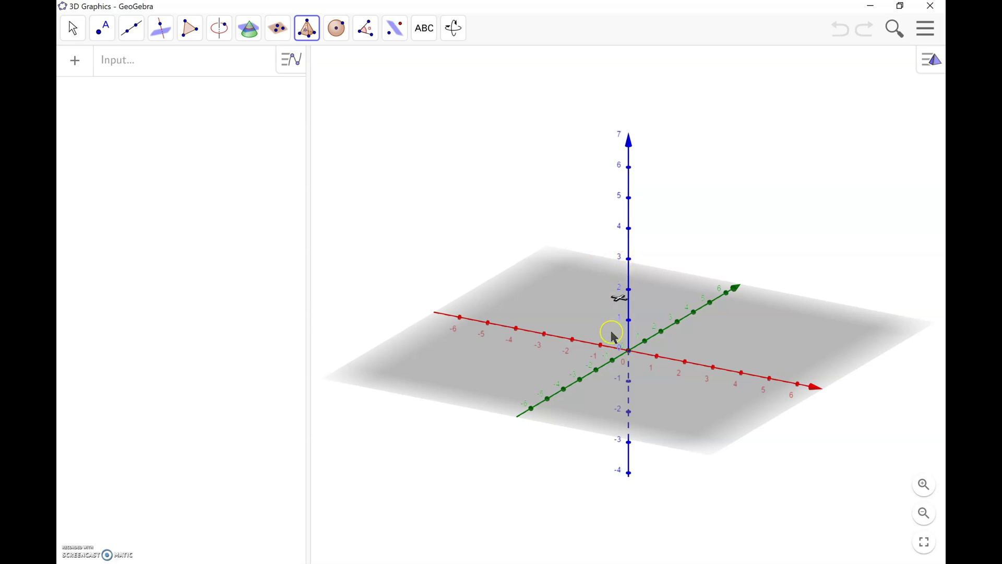
{"action": "left_click", "coordinate": [307, 31]}
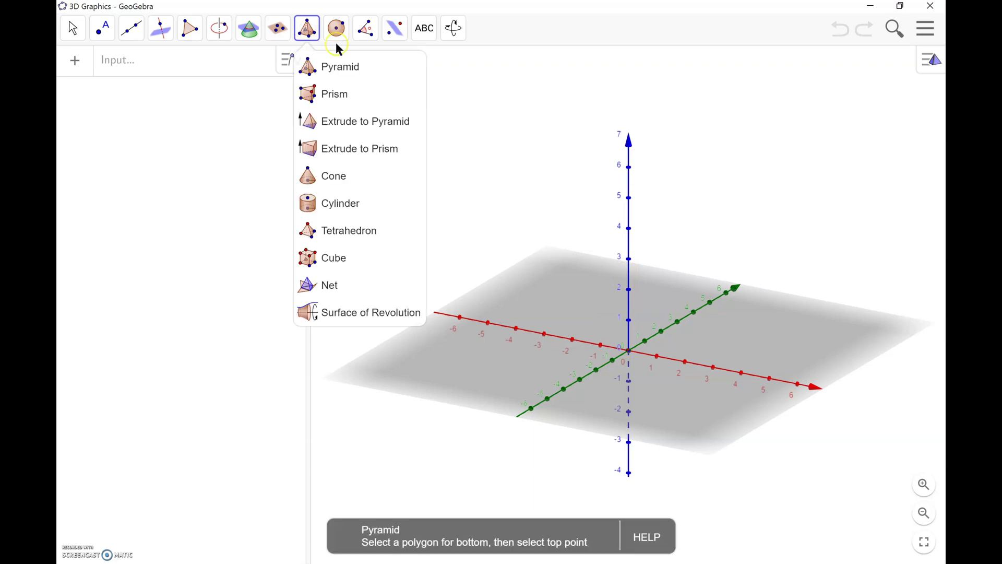
{"action": "left_click", "coordinate": [546, 334]}
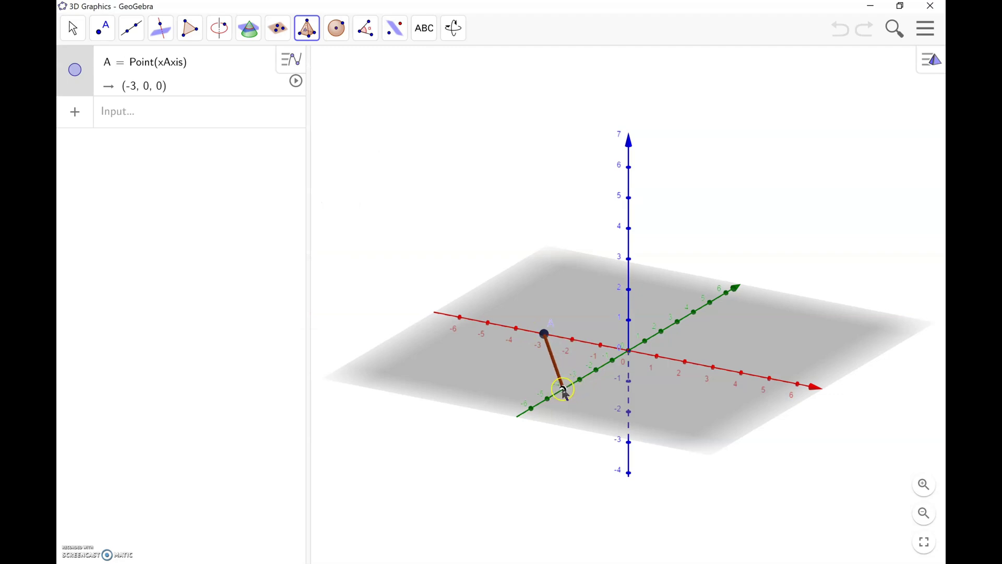
{"action": "left_click", "coordinate": [561, 393]}
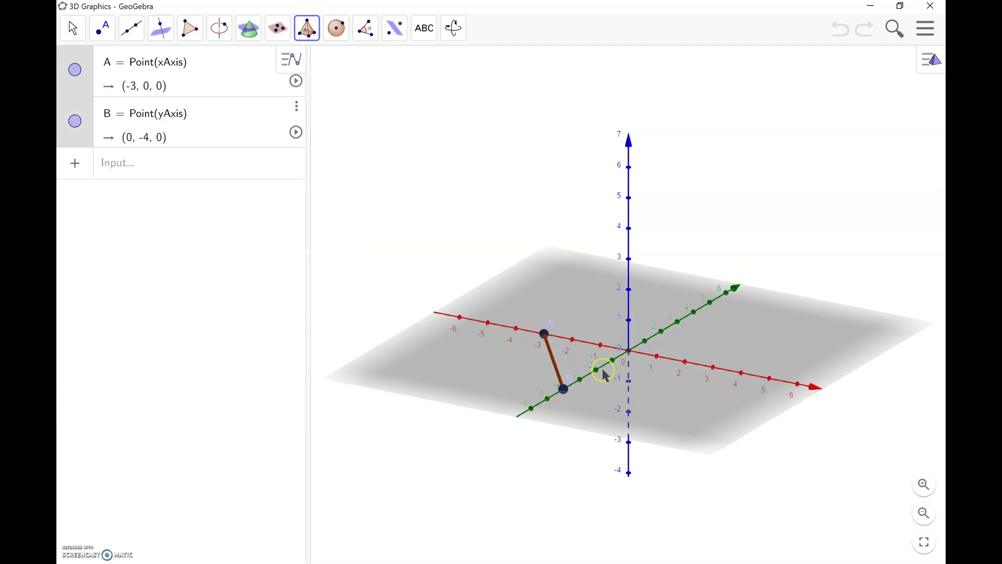
{"action": "left_click", "coordinate": [692, 362]}
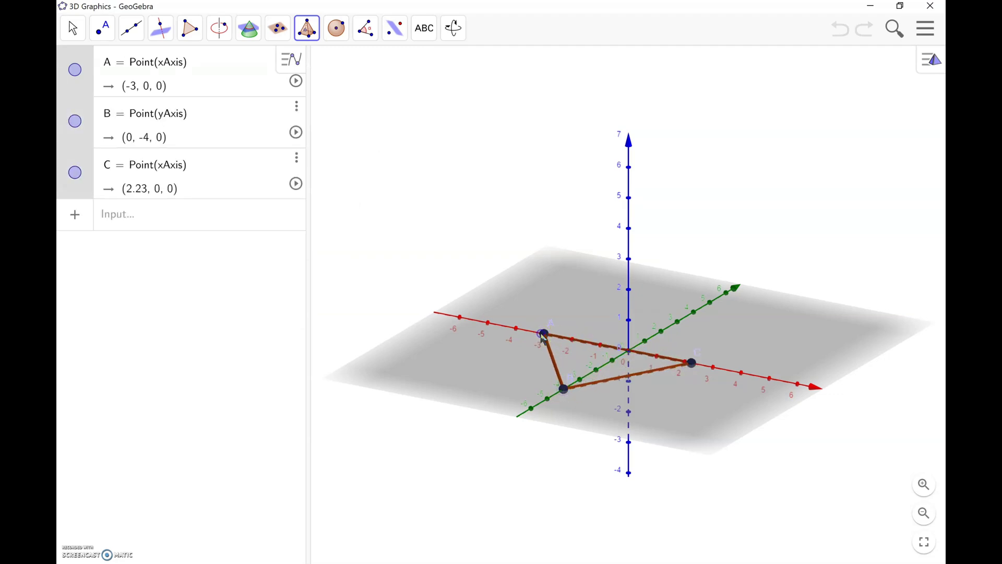
{"action": "left_click", "coordinate": [543, 336]}
{"action": "left_click", "coordinate": [609, 206]}
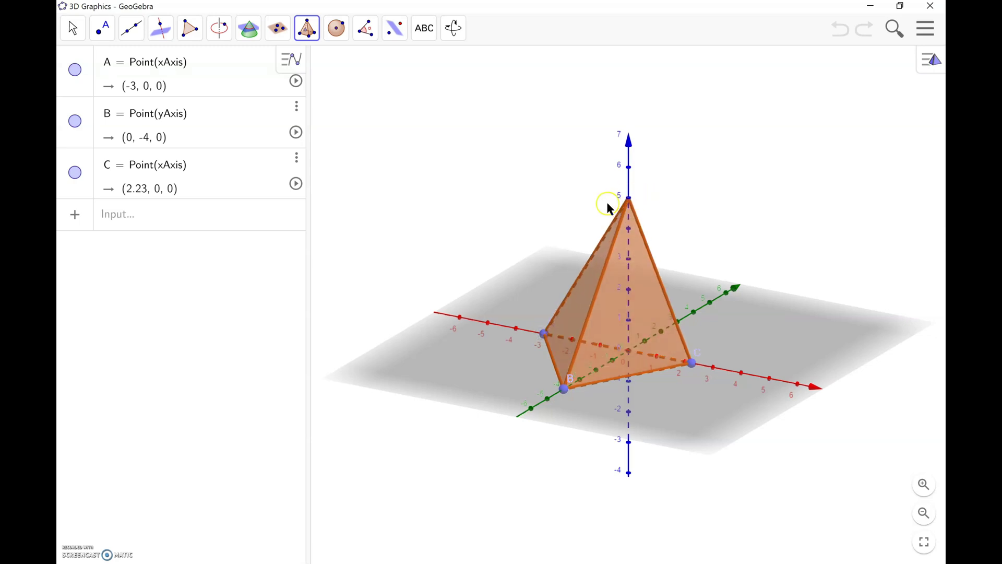
{"action": "left_click", "coordinate": [630, 200]}
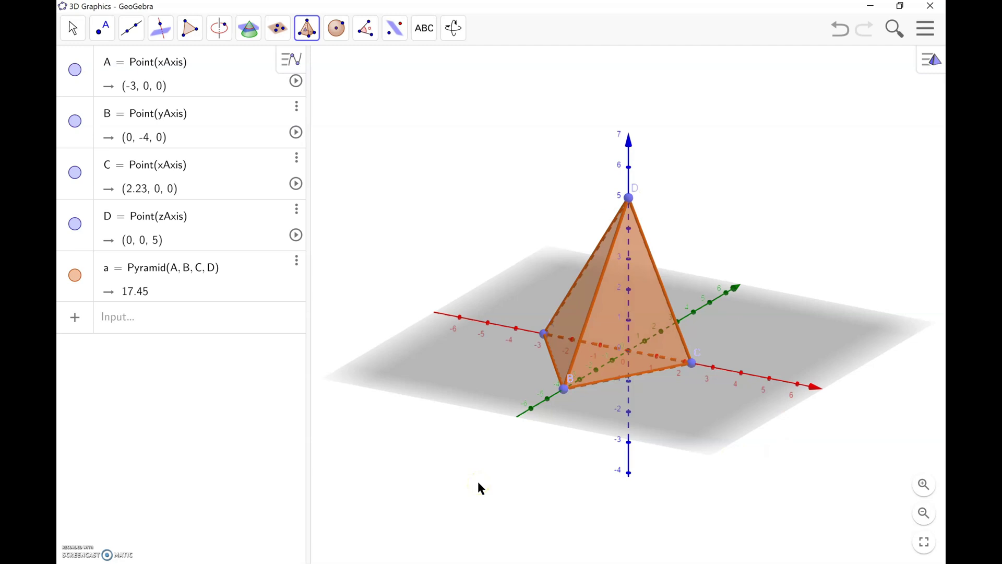
Create a cylinder of radius 5 between new axis points at (-6, 0, 0) and about (0, -5.85, 0).
{"action": "left_click", "coordinate": [306, 39]}
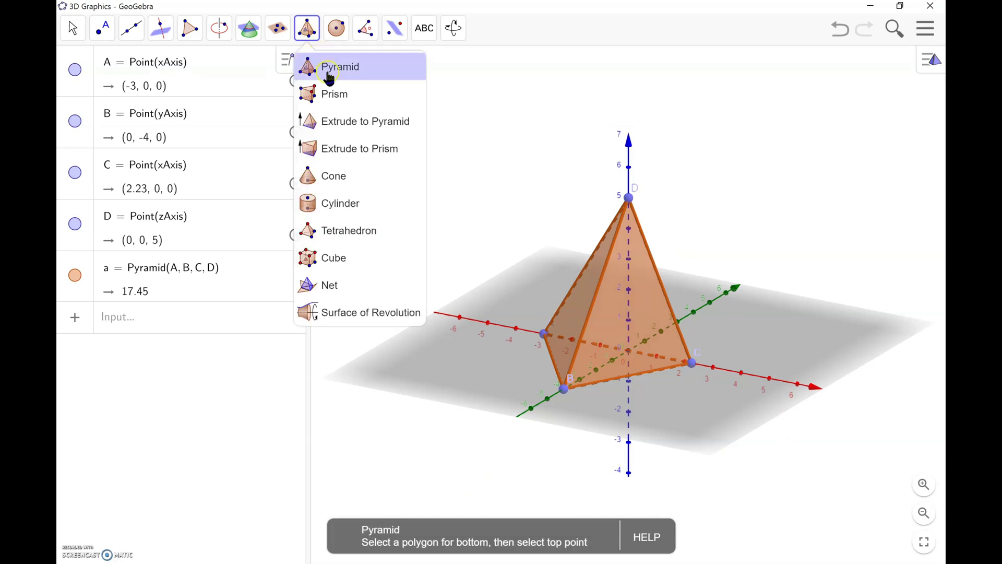
{"action": "left_click", "coordinate": [331, 94]}
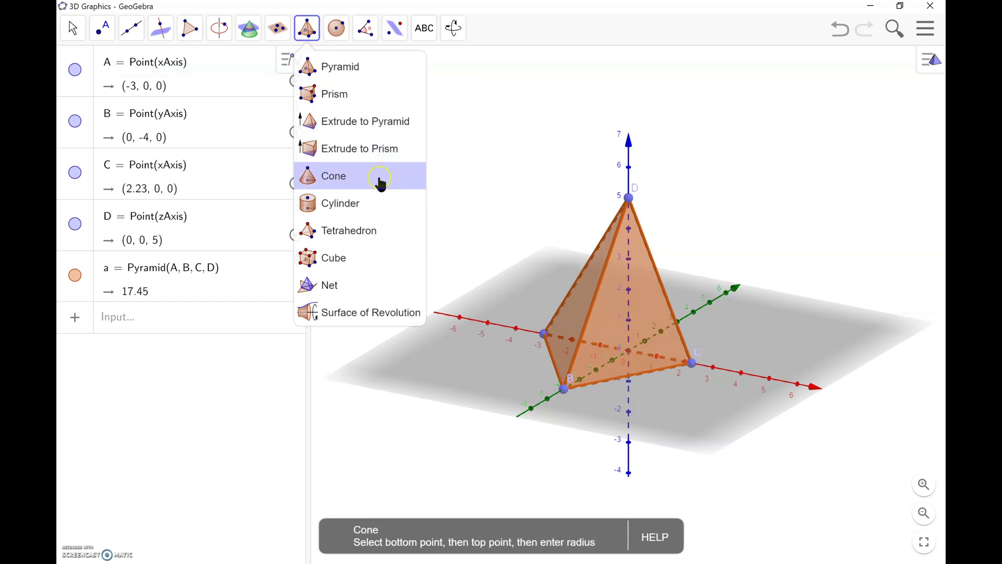
{"action": "left_click", "coordinate": [379, 205]}
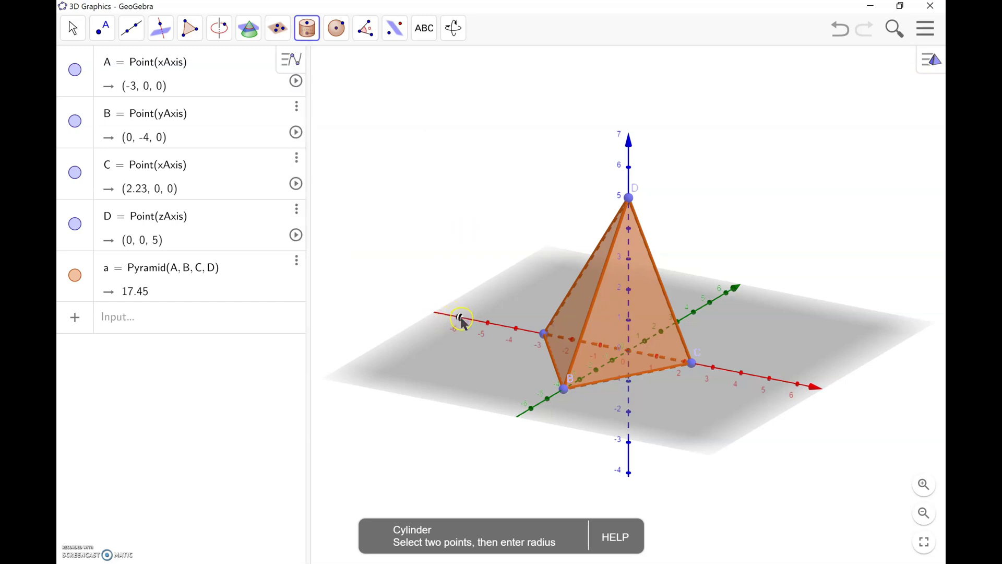
{"action": "left_click", "coordinate": [460, 319]}
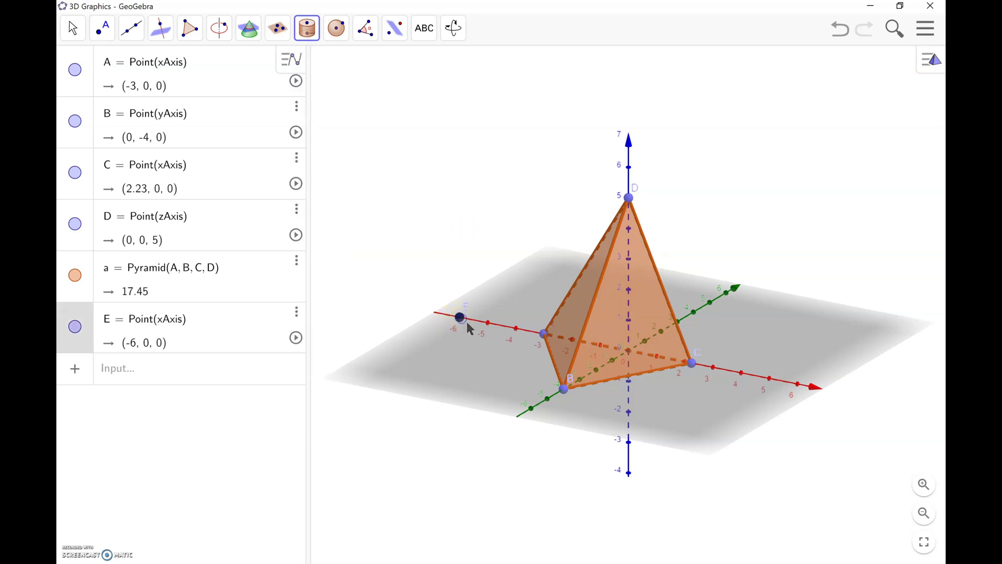
{"action": "left_click", "coordinate": [529, 407]}
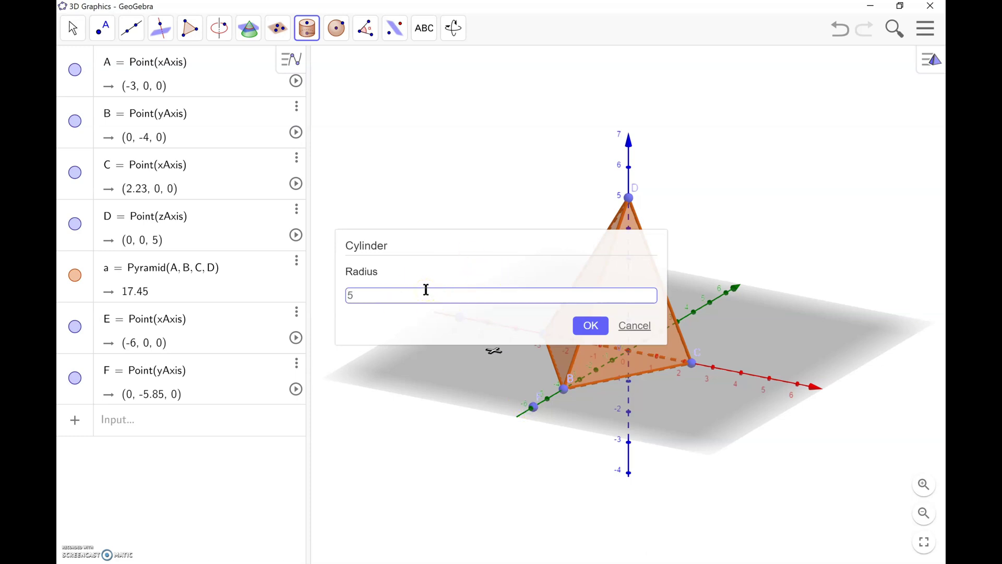
{"action": "key", "text": "Return"}
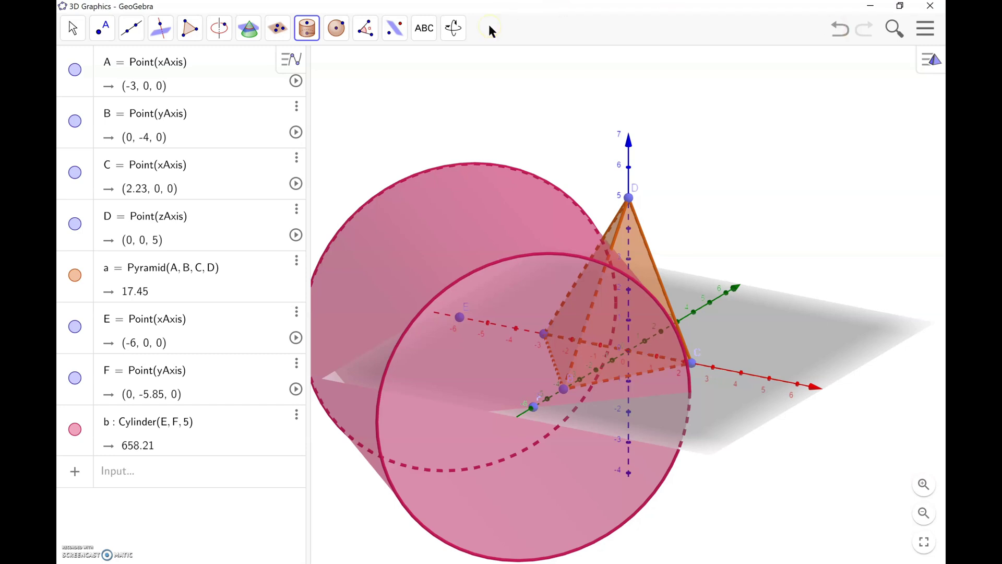
Add volume measurements for the cylinder and the pyramid with the Volume tool.
{"action": "left_click", "coordinate": [365, 29]}
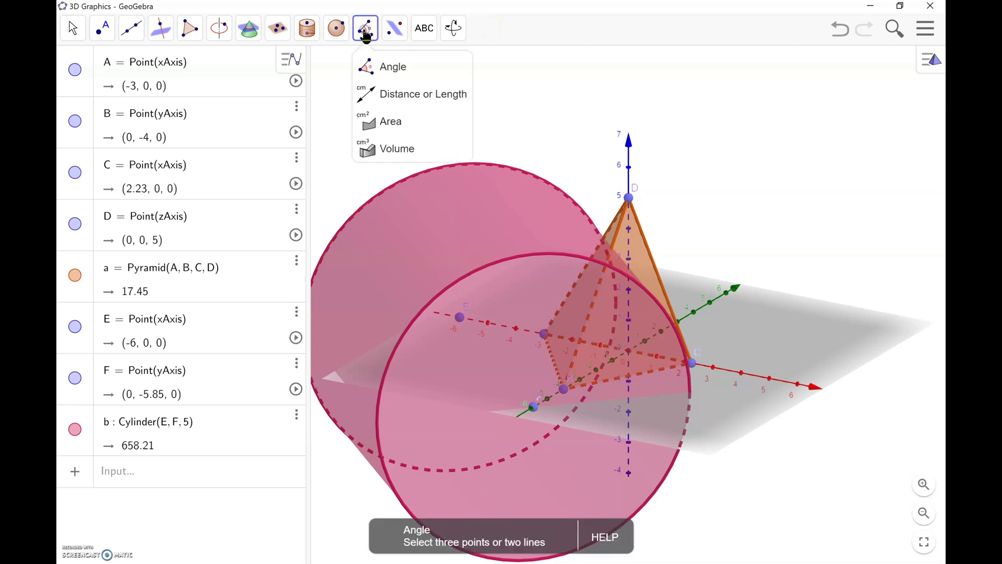
{"action": "left_click", "coordinate": [397, 79]}
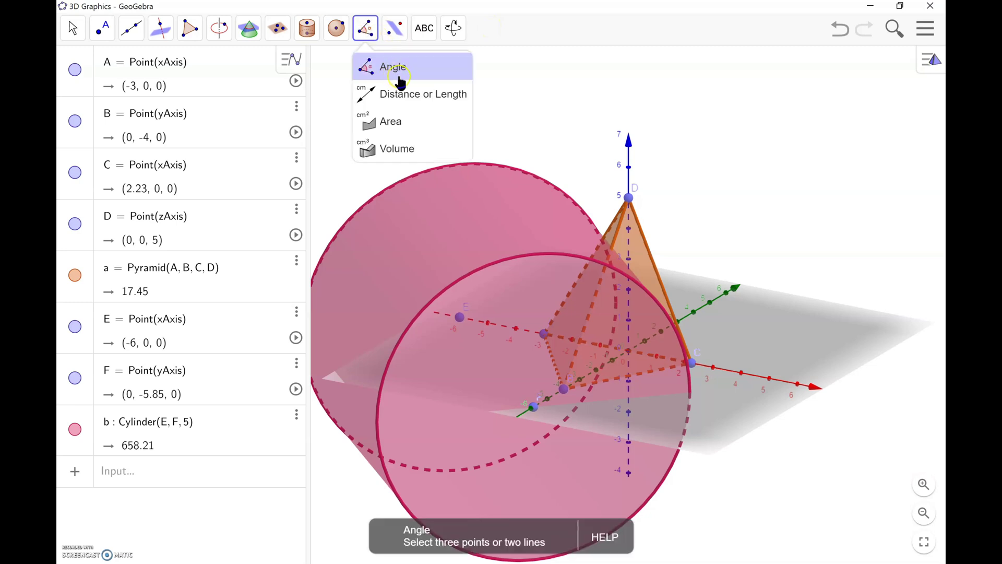
{"action": "left_click", "coordinate": [418, 100]}
{"action": "left_click", "coordinate": [409, 122]}
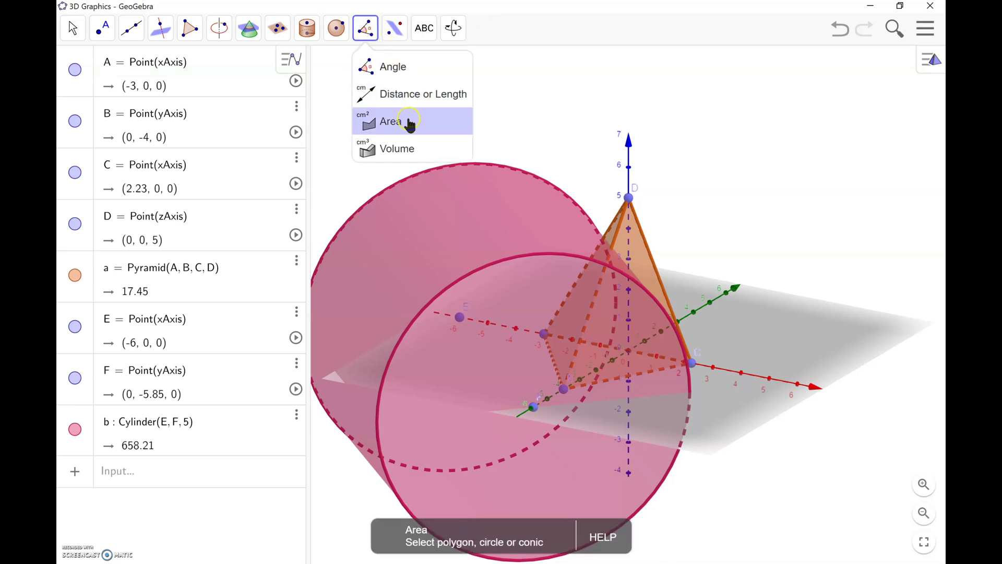
{"action": "left_click", "coordinate": [409, 154]}
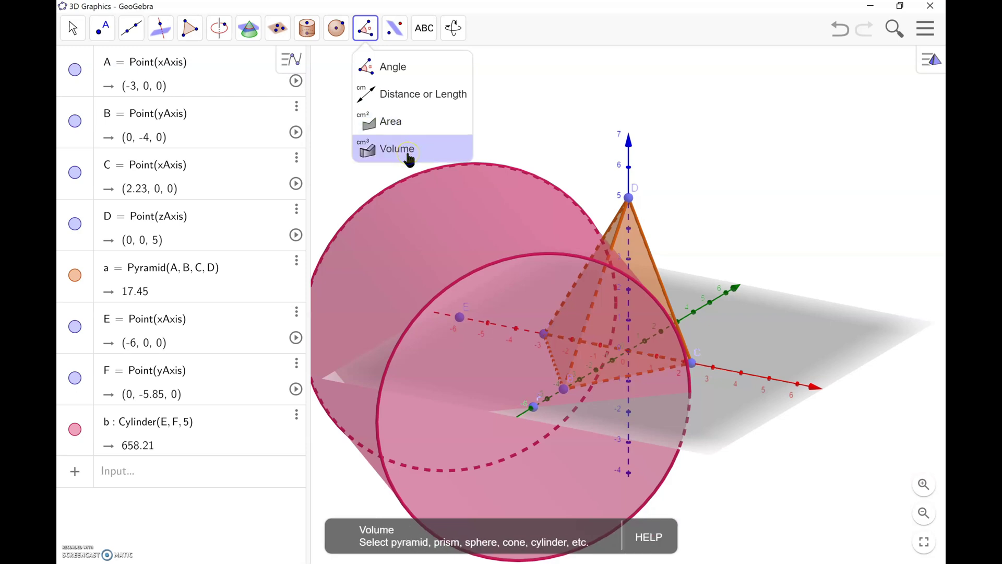
{"action": "left_click", "coordinate": [409, 154]}
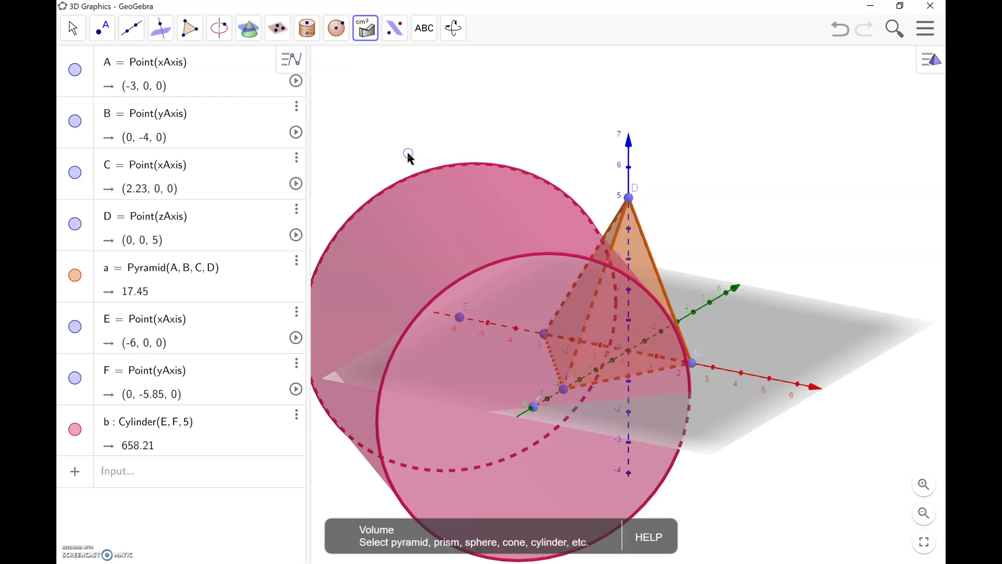
{"action": "left_click", "coordinate": [432, 374]}
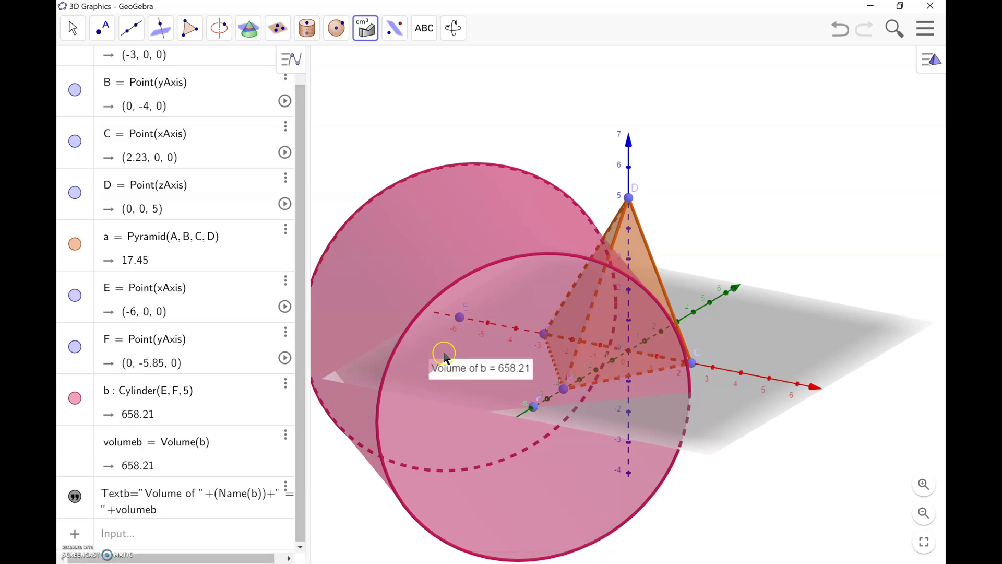
{"action": "left_click", "coordinate": [643, 262]}
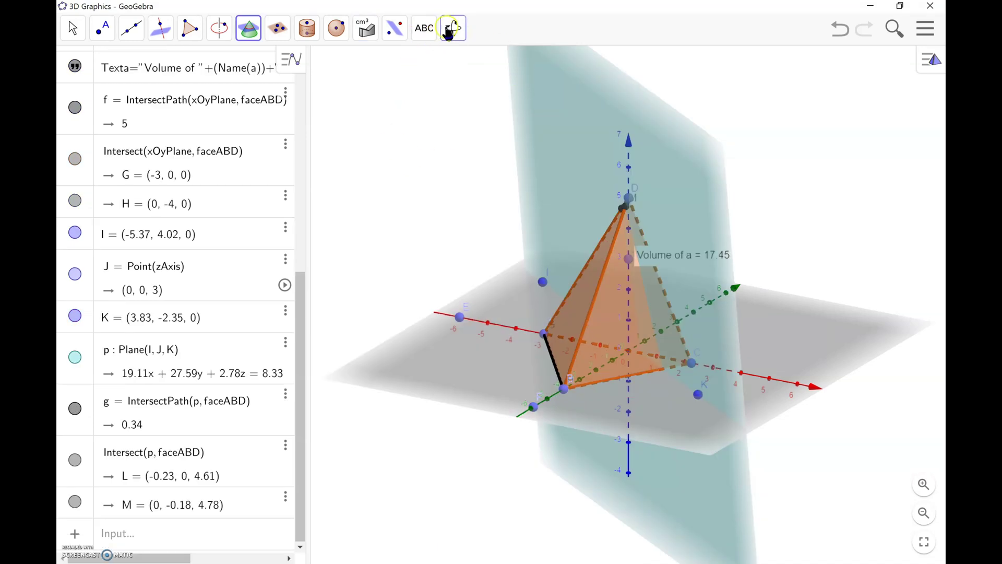
Rotate the 3D view to examine the pyramid and the plane cutting through it from another angle.
{"action": "left_click", "coordinate": [453, 30]}
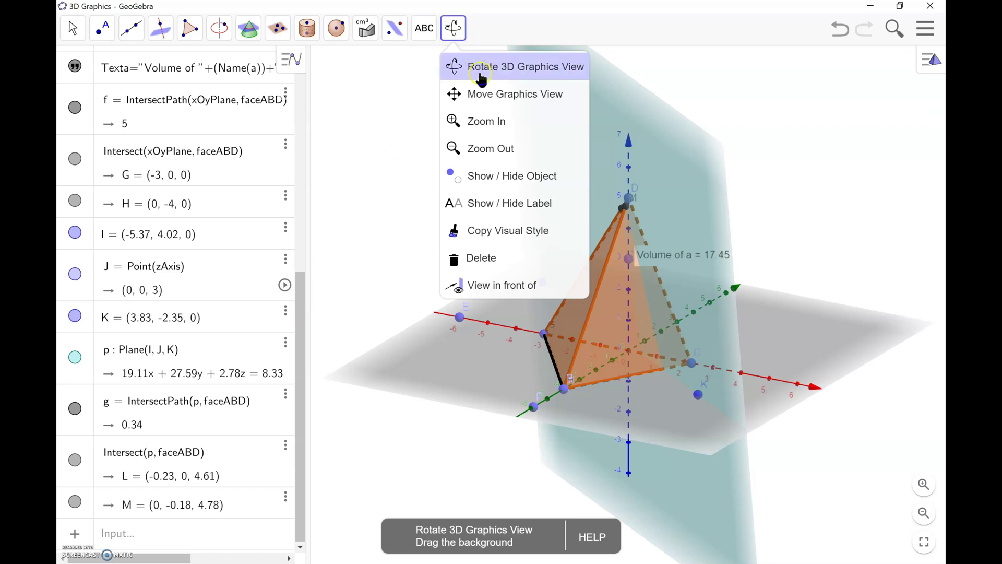
{"action": "left_click", "coordinate": [480, 73]}
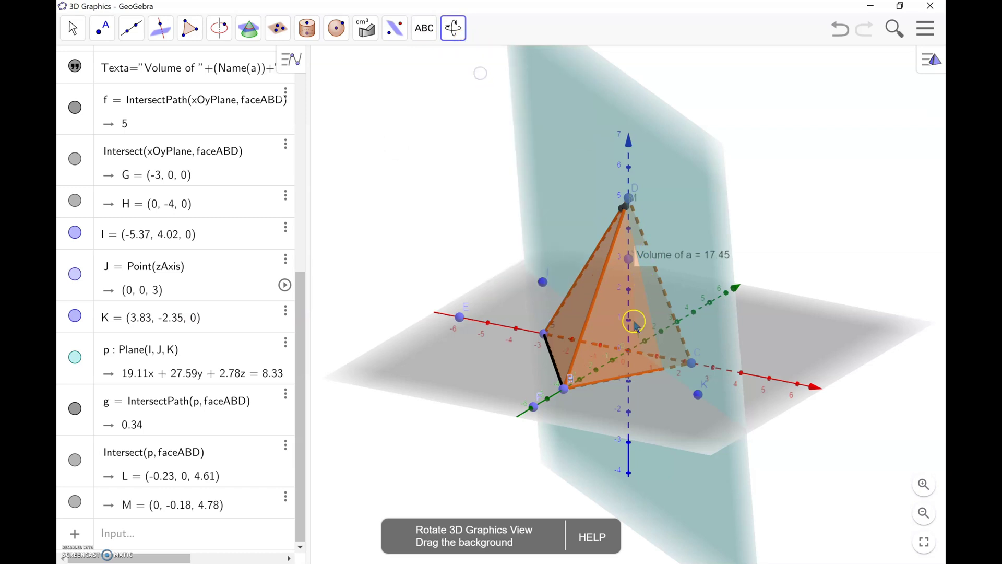
{"action": "left_click_drag", "start_coordinate": [532, 377], "coordinate": [697, 357]}
{"action": "left_click_drag", "start_coordinate": [697, 261], "coordinate": [680, 308]}
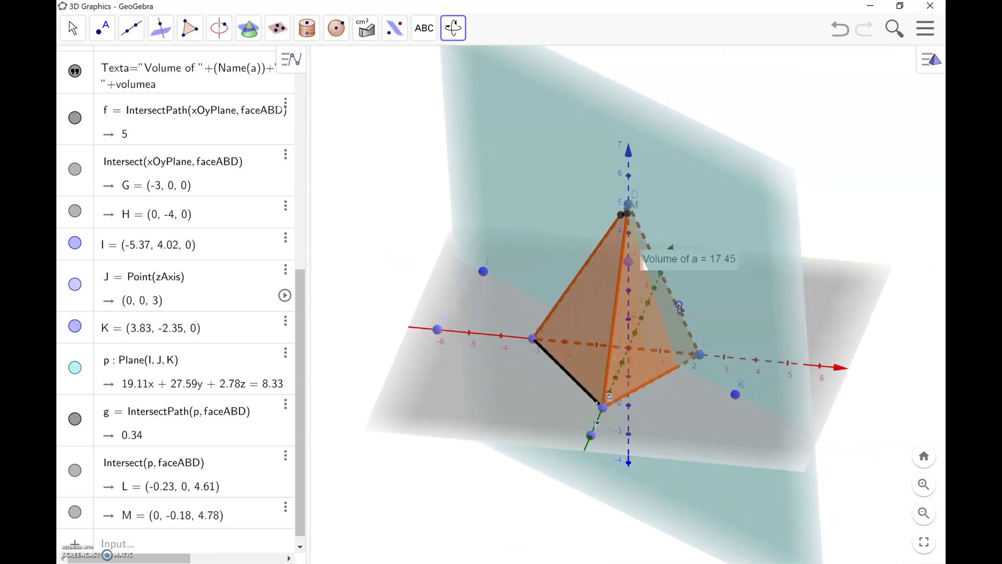
{"action": "left_click", "coordinate": [766, 211]}
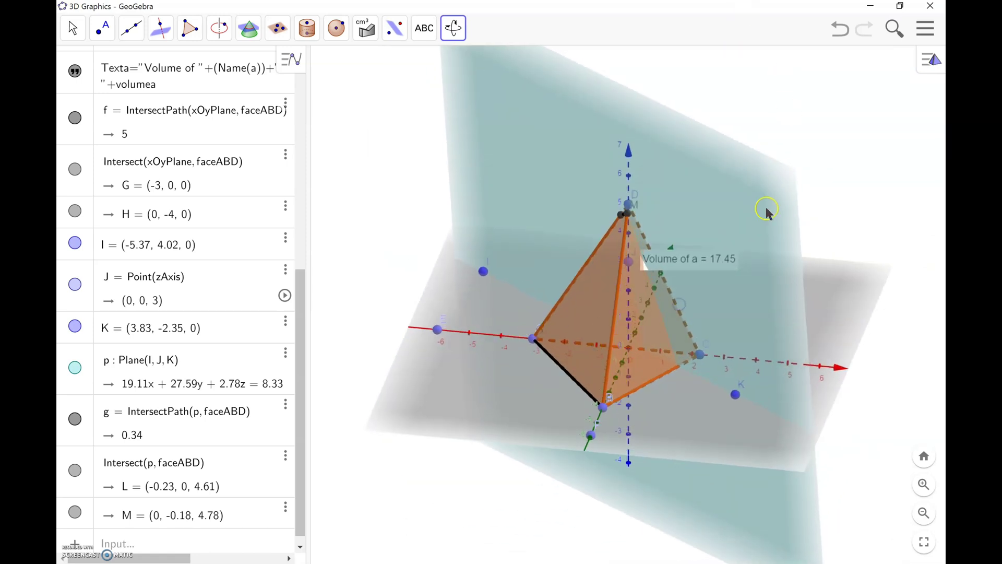
{"action": "left_click", "coordinate": [162, 29]}
{"action": "left_click", "coordinate": [201, 36]}
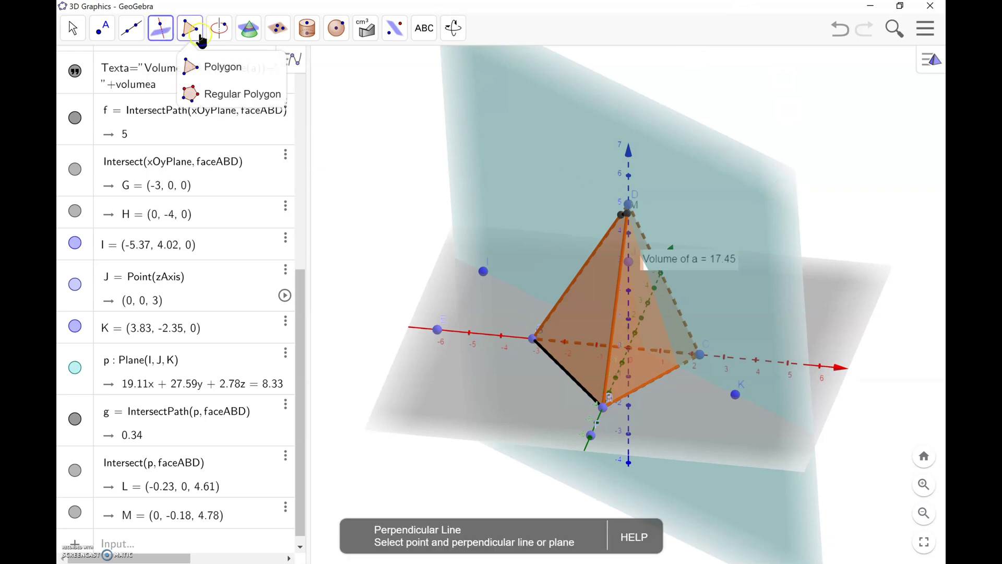
{"action": "left_click", "coordinate": [227, 32]}
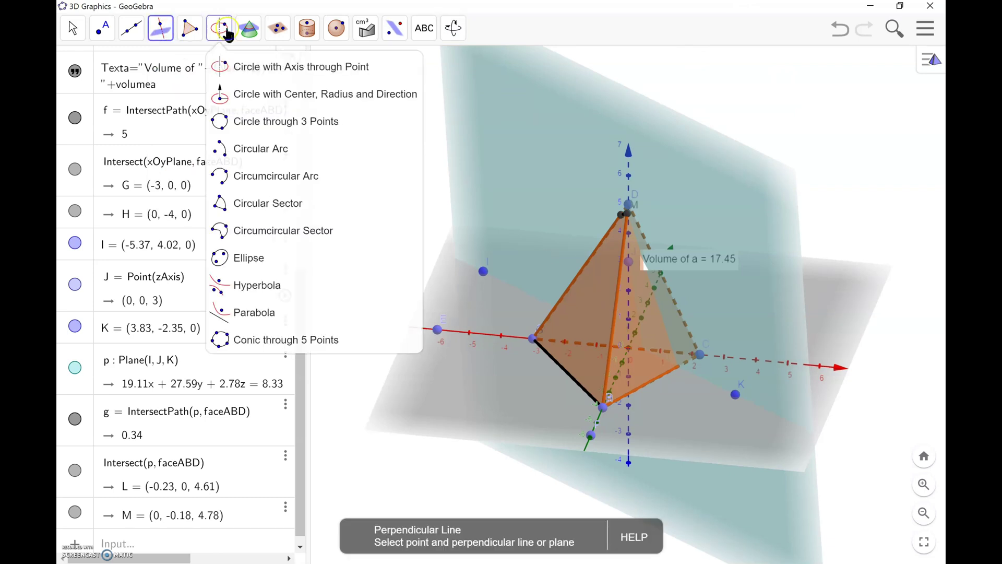
{"action": "mouse_move", "coordinate": [278, 32]}
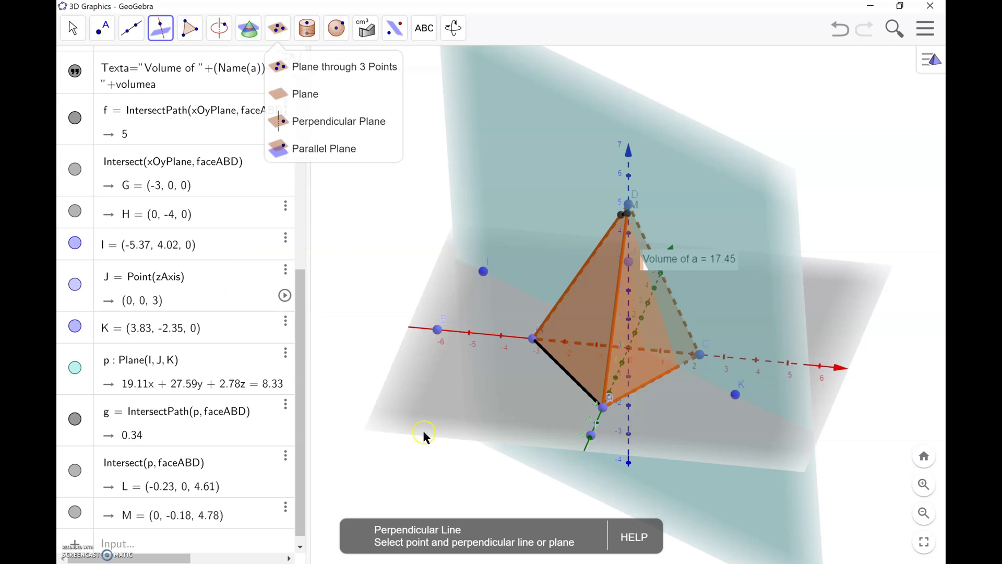